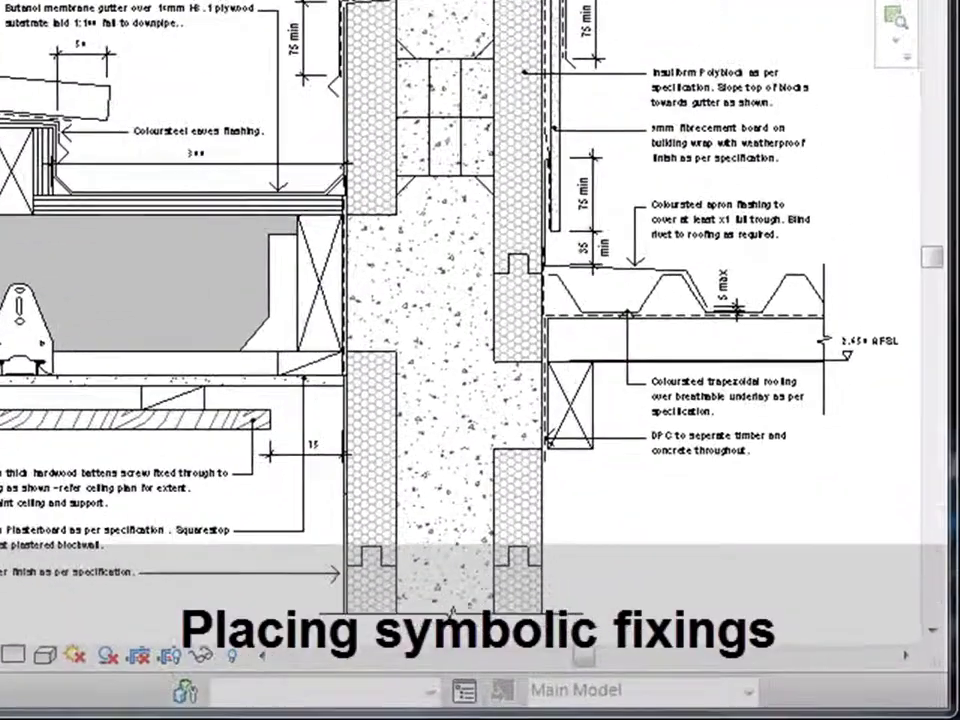
# - Place a Fix - Symbolic detail component horizontally through the centre of the timber below the trapezoidal roofing, ending at the concrete face
pyautogui.scroll(7, 612, 496)
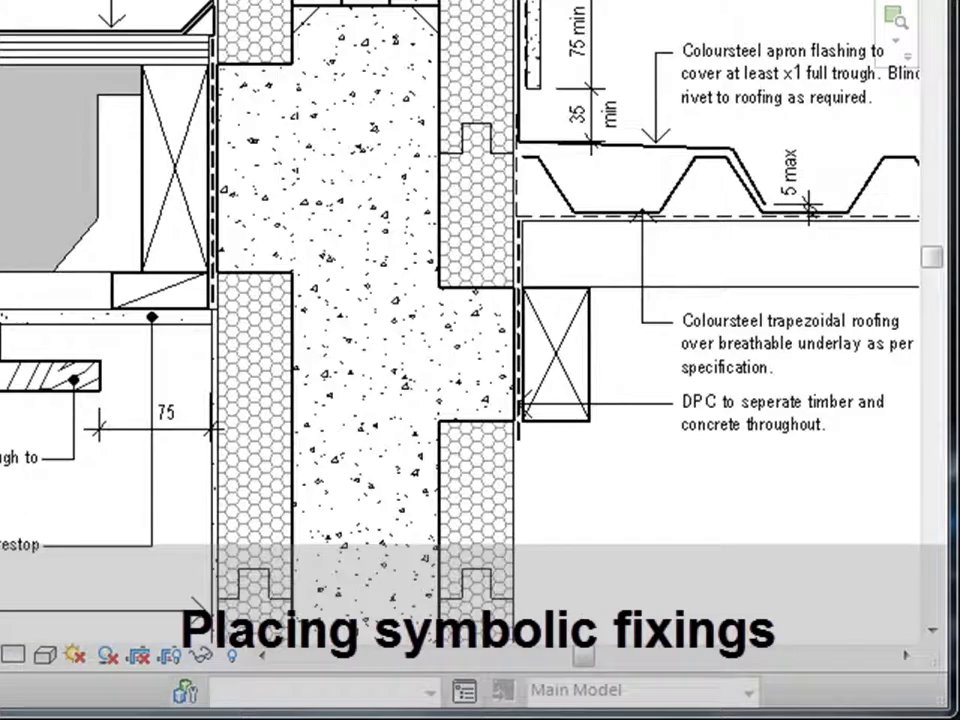
pyautogui.scroll(-6, 637, 447)
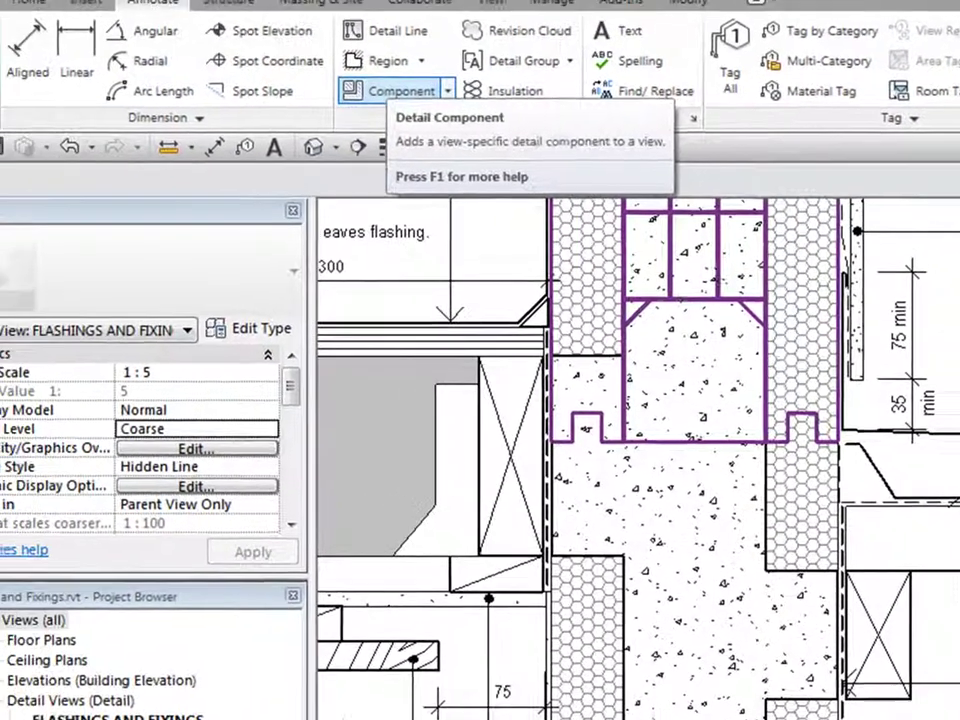
pyautogui.click(266, 70)
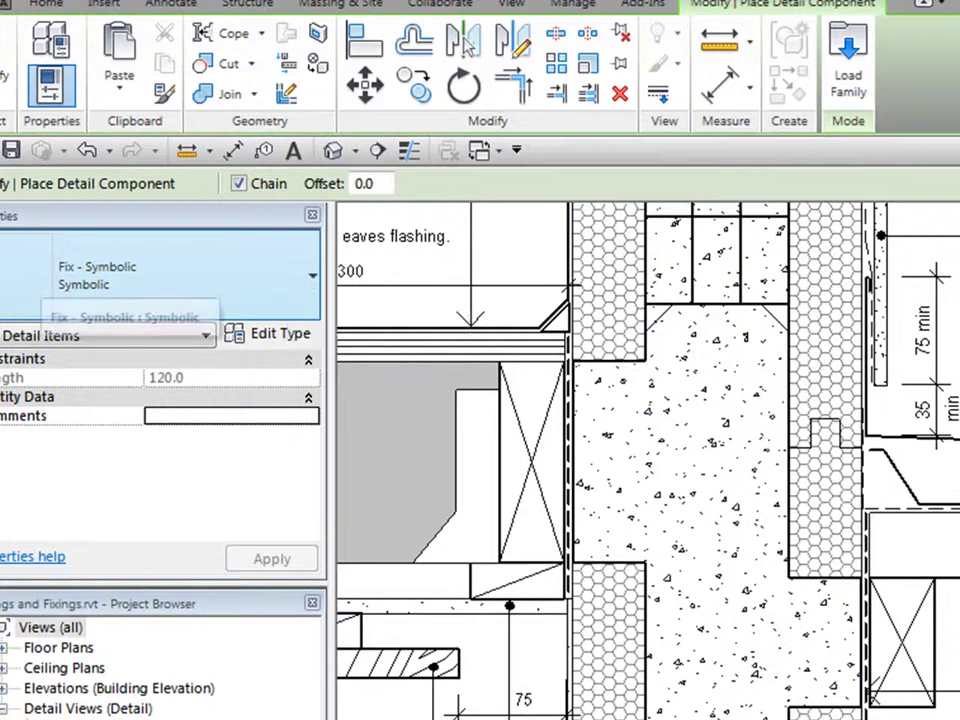
pyautogui.scroll(3, 860, 668)
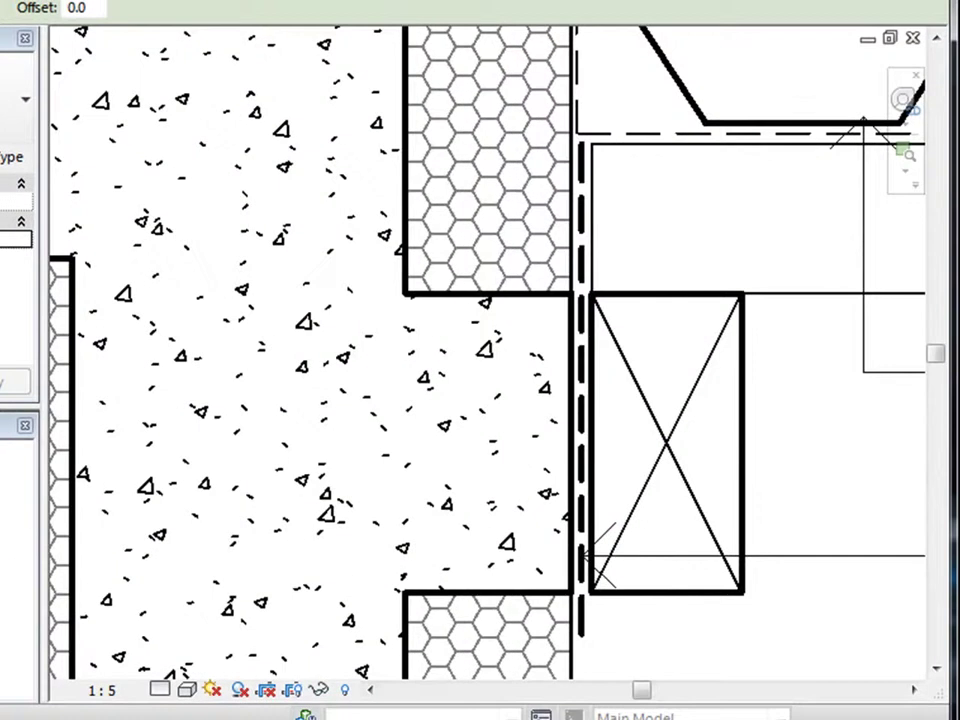
pyautogui.click(740, 443)
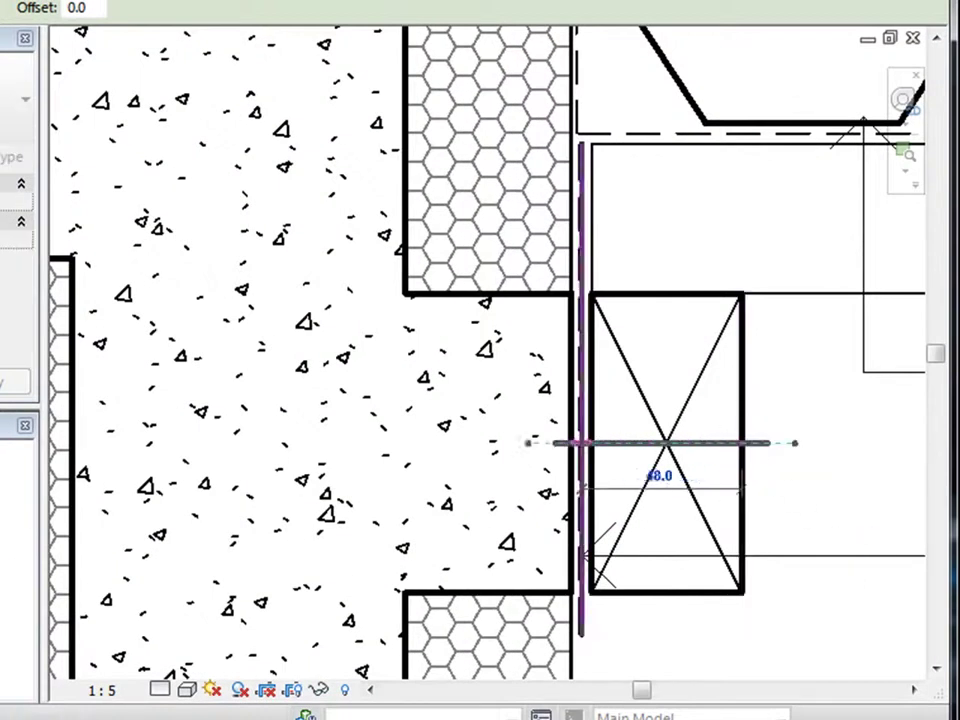
pyautogui.click(572, 443)
# - Place a horizontal symbolic fixing about 51 mm long through the centre of the timber below the membrane gutter to the wall face
pyautogui.scroll(-3, 646, 408)
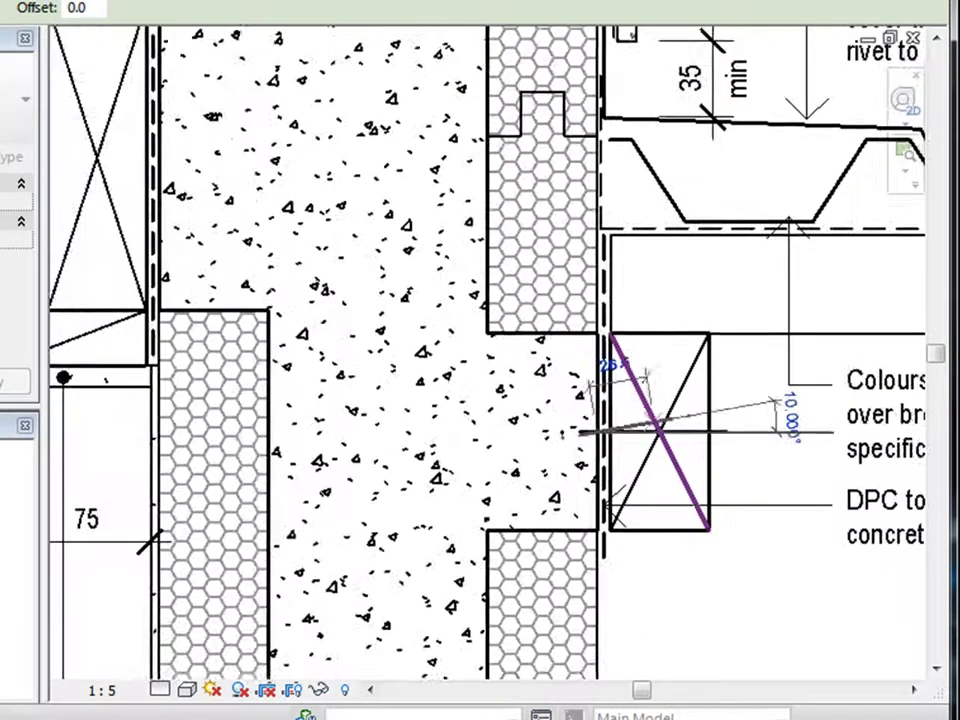
pyautogui.moveTo(650, 421); pyautogui.dragTo(958, 584, button='middle')
pyautogui.scroll(1, 383, 287)
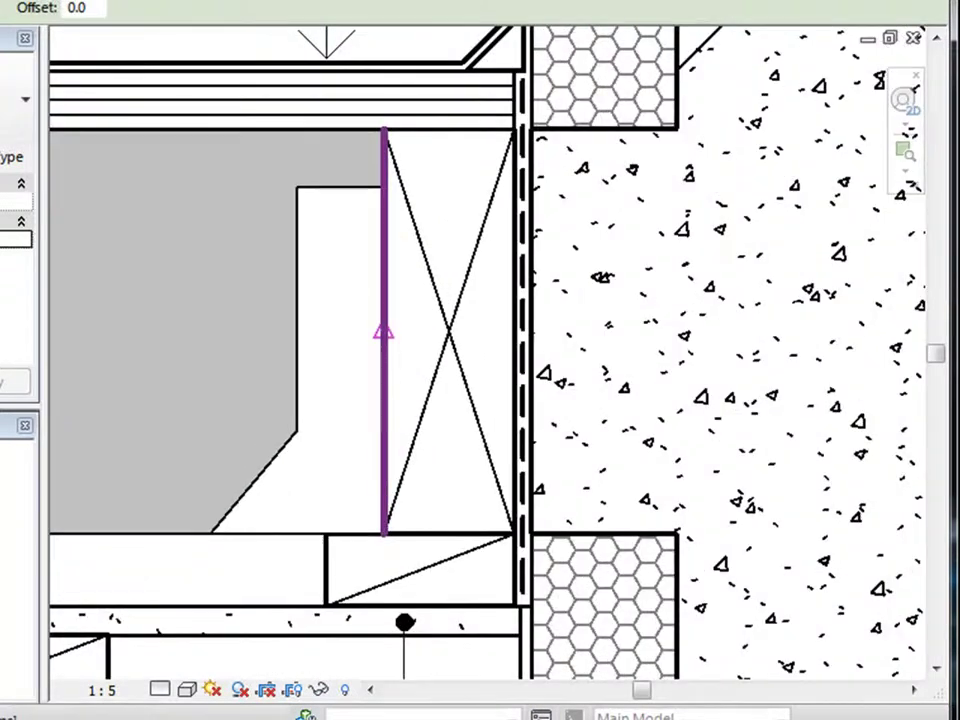
pyautogui.click(384, 332)
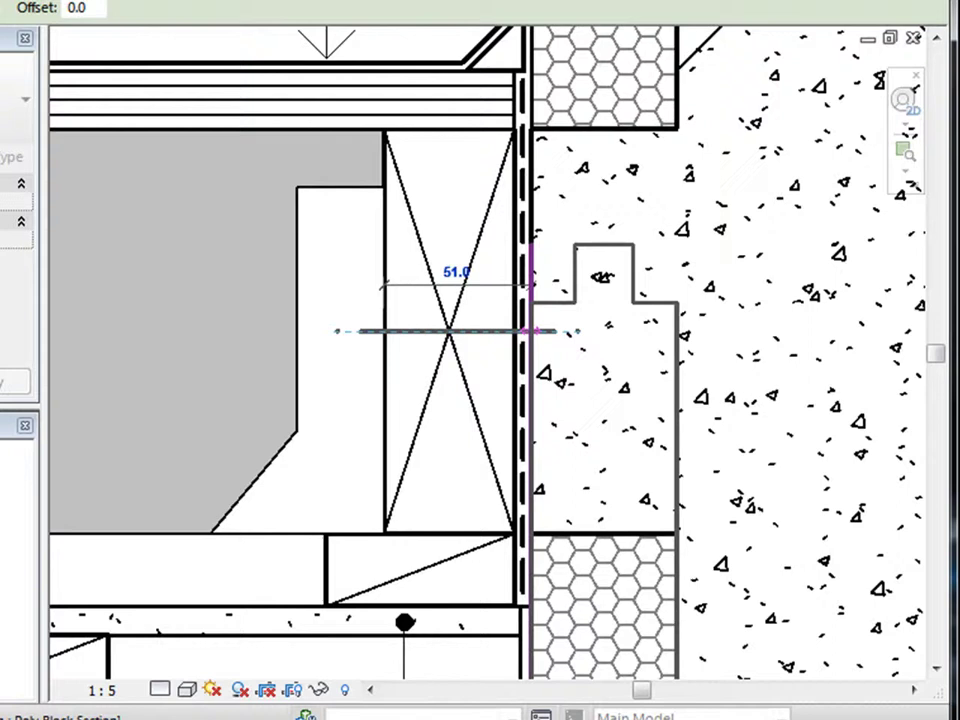
pyautogui.click(531, 331)
pyautogui.press('Escape')
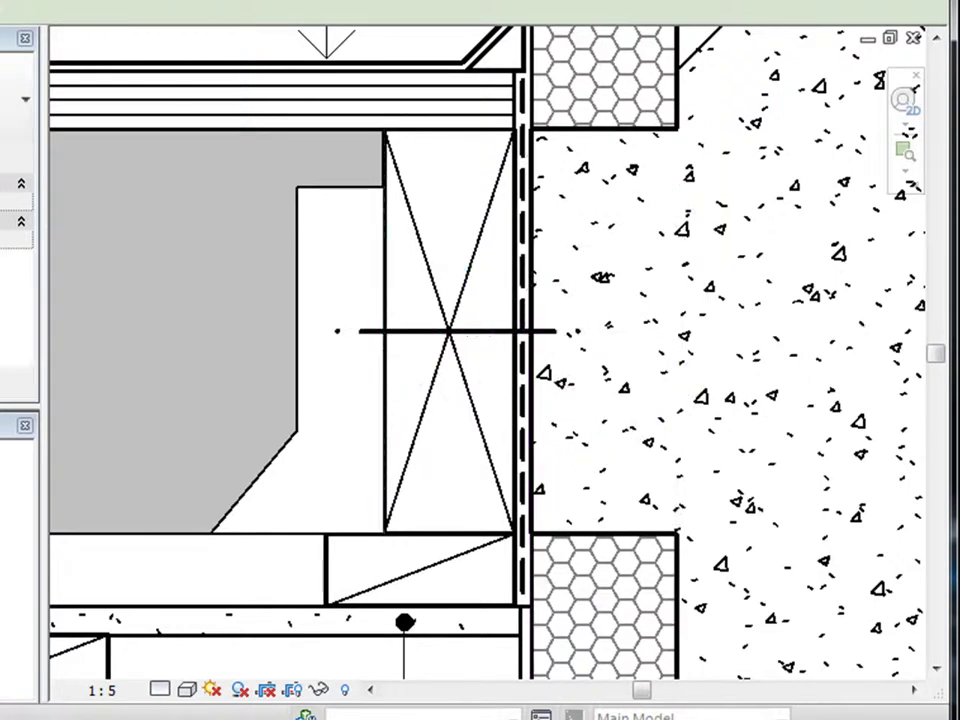
pyautogui.press('Escape')
pyautogui.scroll(2, 506, 360)
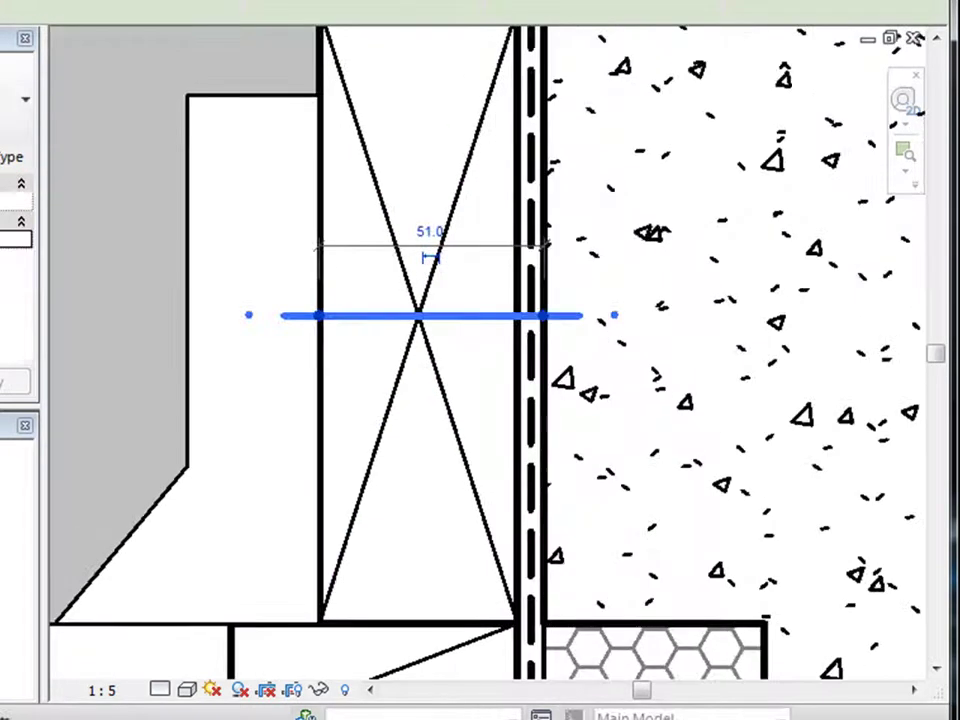
pyautogui.scroll(-8, 315, 290)
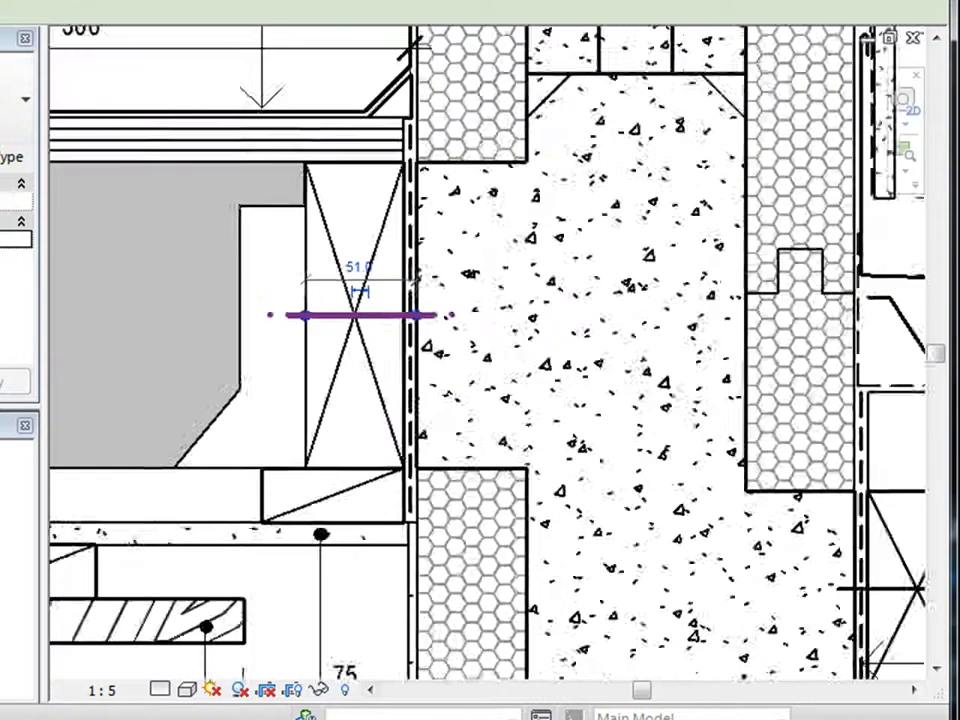
pyautogui.click(541, 437)
pyautogui.moveTo(541, 437); pyautogui.dragTo(678, 535, button='middle')
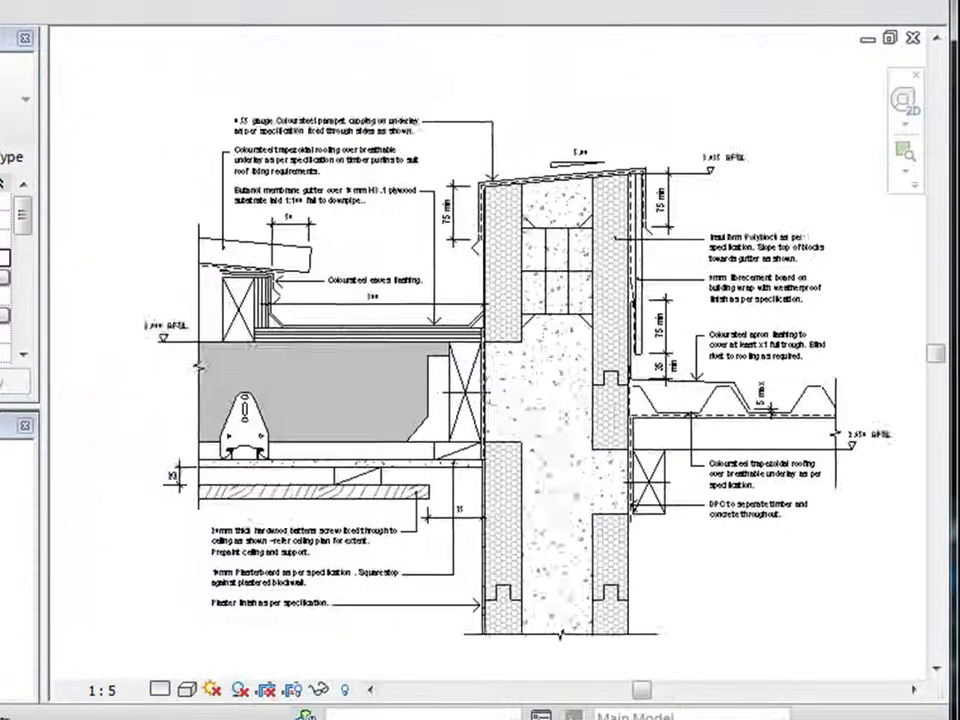
# - Create a similar symbolic fixing, placed horizontally about 75 mm from the outer face of the roof-side parapet capping to the concrete core
pyautogui.scroll(1, 678, 535)
pyautogui.scroll(1, 660, 505)
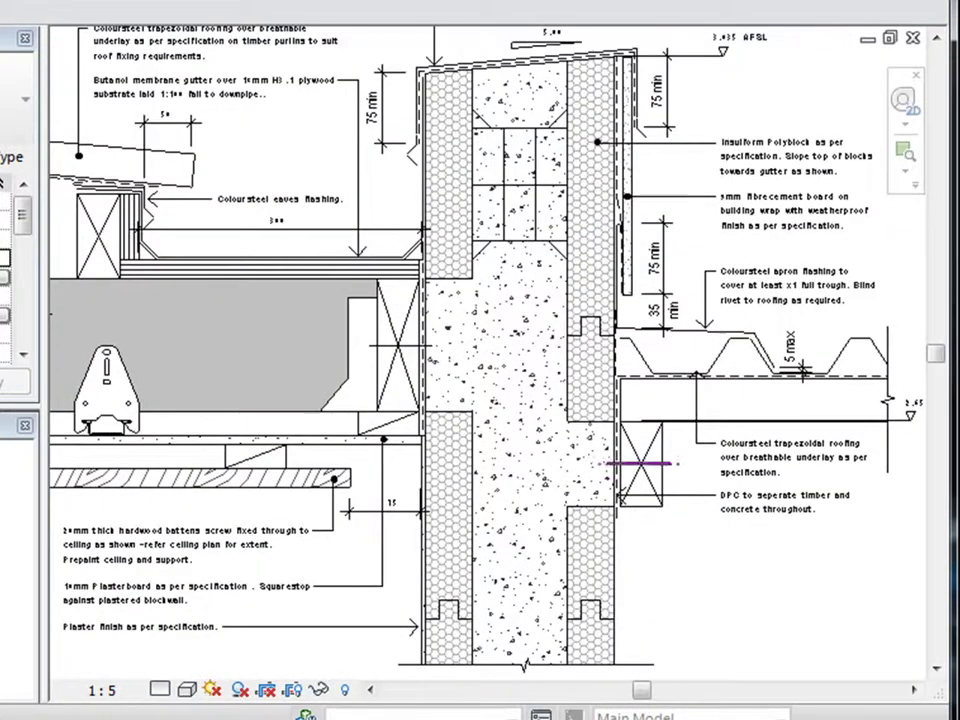
pyautogui.rightClick(668, 463)
pyautogui.press('Escape')
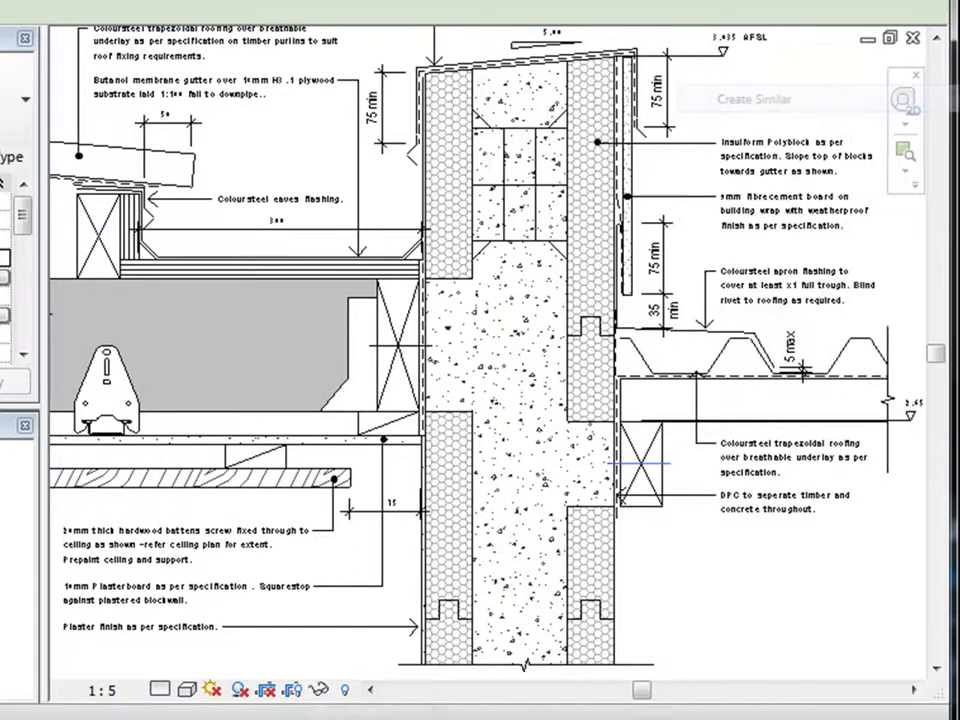
pyautogui.scroll(5, 625, 100)
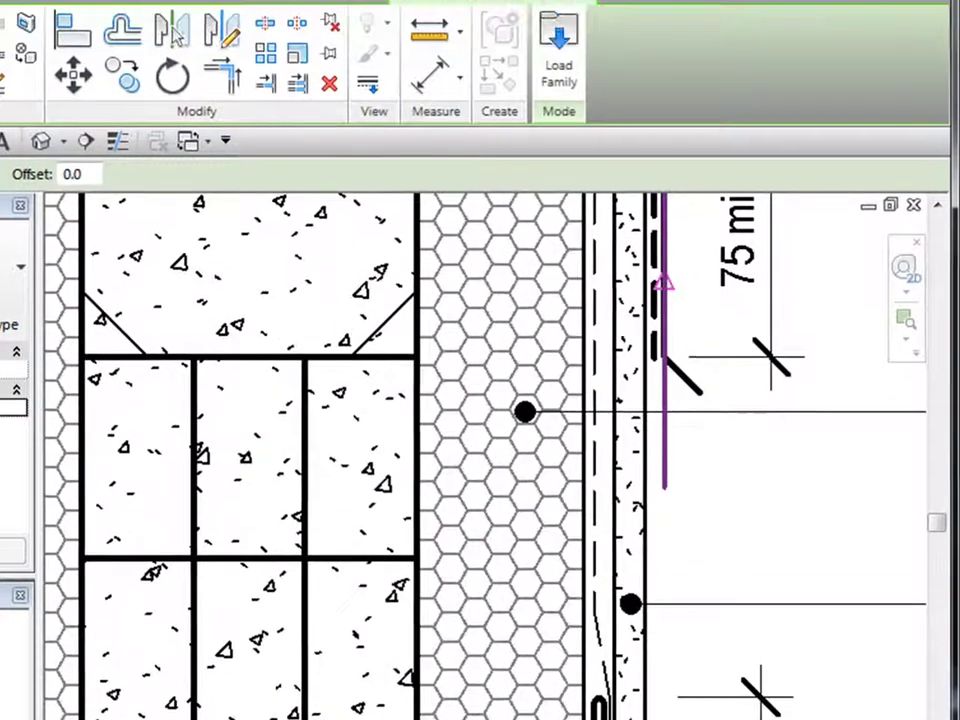
pyautogui.click(666, 121)
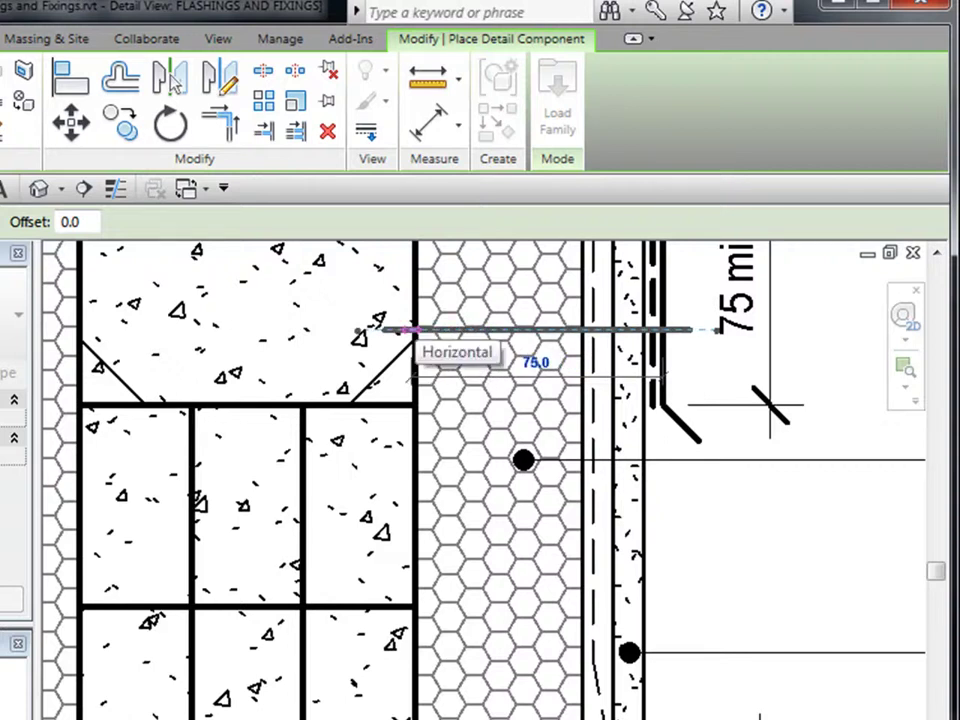
pyautogui.click(412, 330)
# - Place a horizontal symbolic fixing about 60 mm long from the gutter-side face of the parapet capping to the concrete core
pyautogui.scroll(-2, 524, 360)
pyautogui.moveTo(310, 394); pyautogui.dragTo(533, 473, button='middle')
pyautogui.press('Escape')
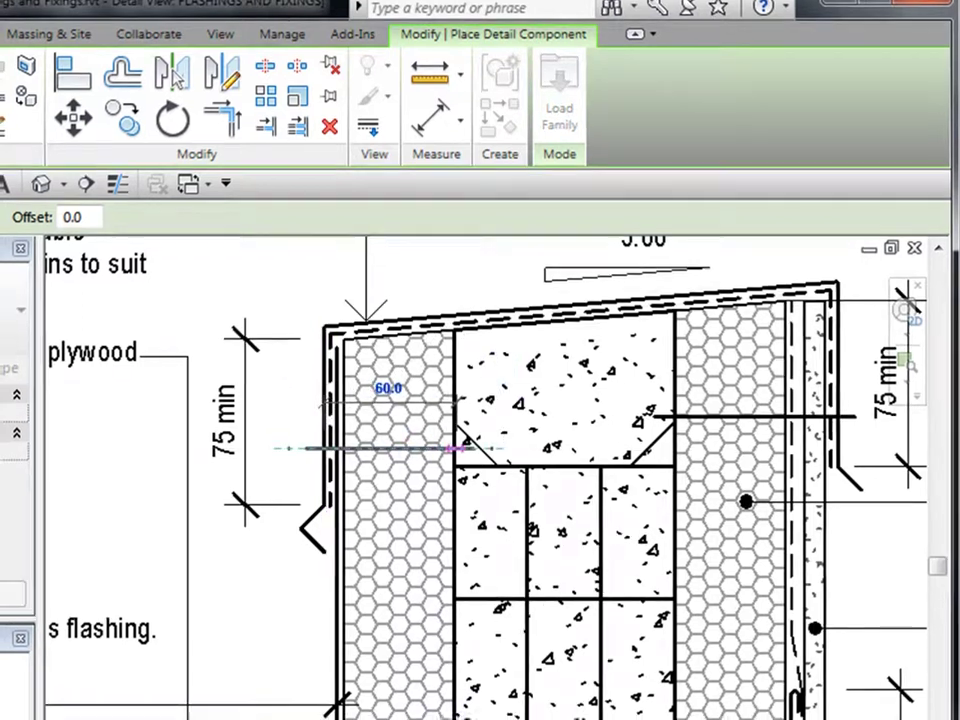
pyautogui.click(465, 453)
pyautogui.press('Escape')
# - Place a vertical symbolic fixing about 80 mm long from the underside of the hardwood batten up through the plasterboard ceiling
pyautogui.scroll(-4, 497, 348)
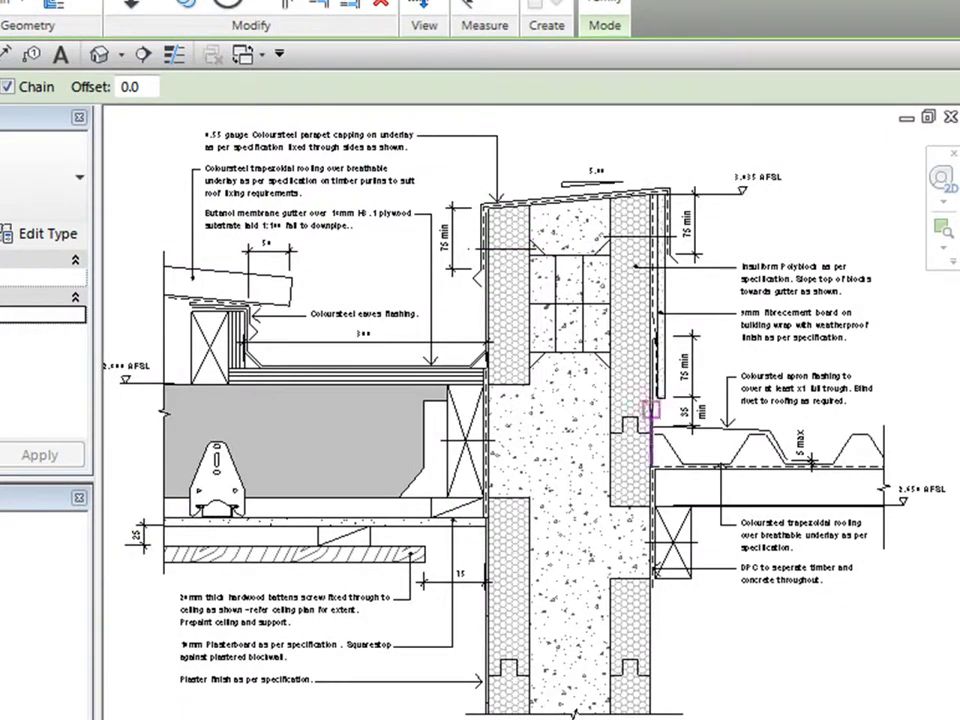
pyautogui.scroll(5, 415, 540)
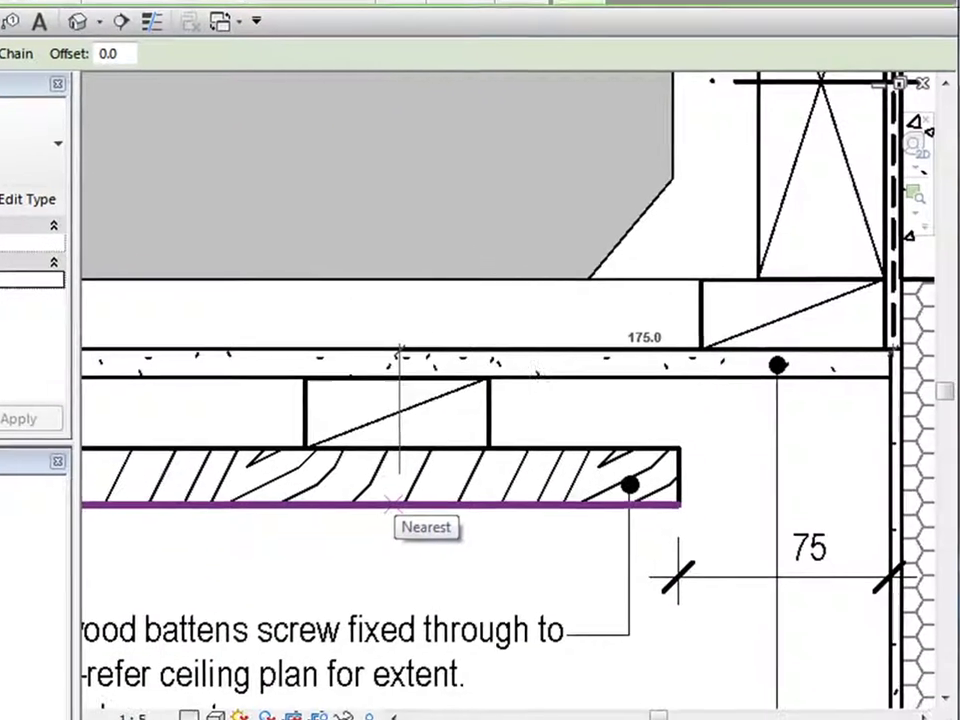
pyautogui.click(398, 505)
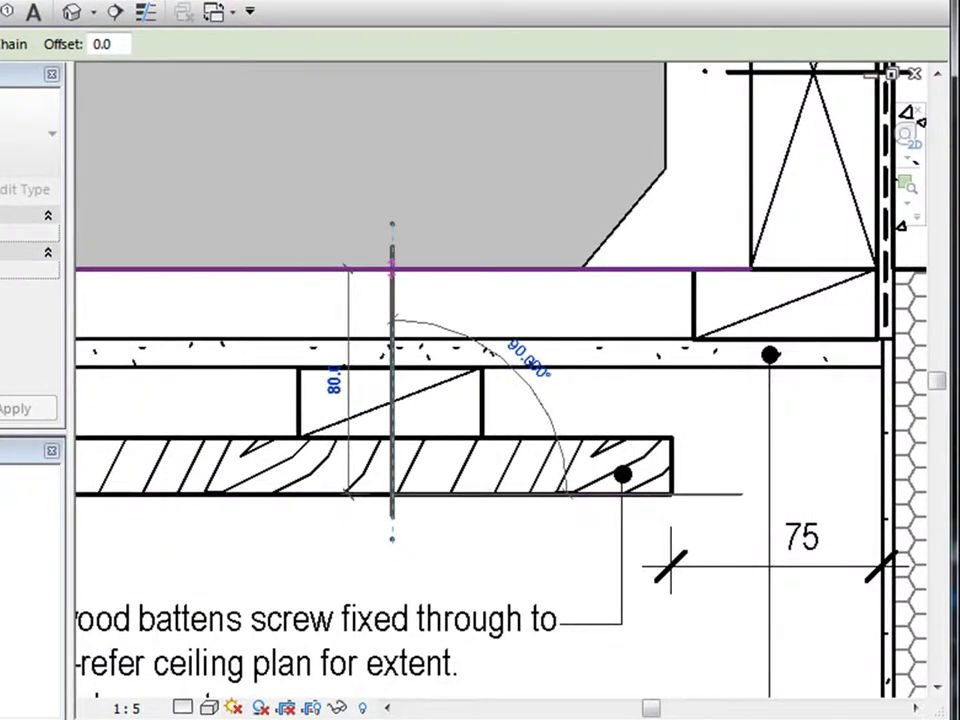
pyautogui.click(399, 279)
pyautogui.press('Escape')
pyautogui.press('Escape')
pyautogui.scroll(-1, 398, 276)
# - Review the placed symbolic fixings across the detail and inspect the one through the timber below the trapezoidal roofing
pyautogui.scroll(-5, 297, 559)
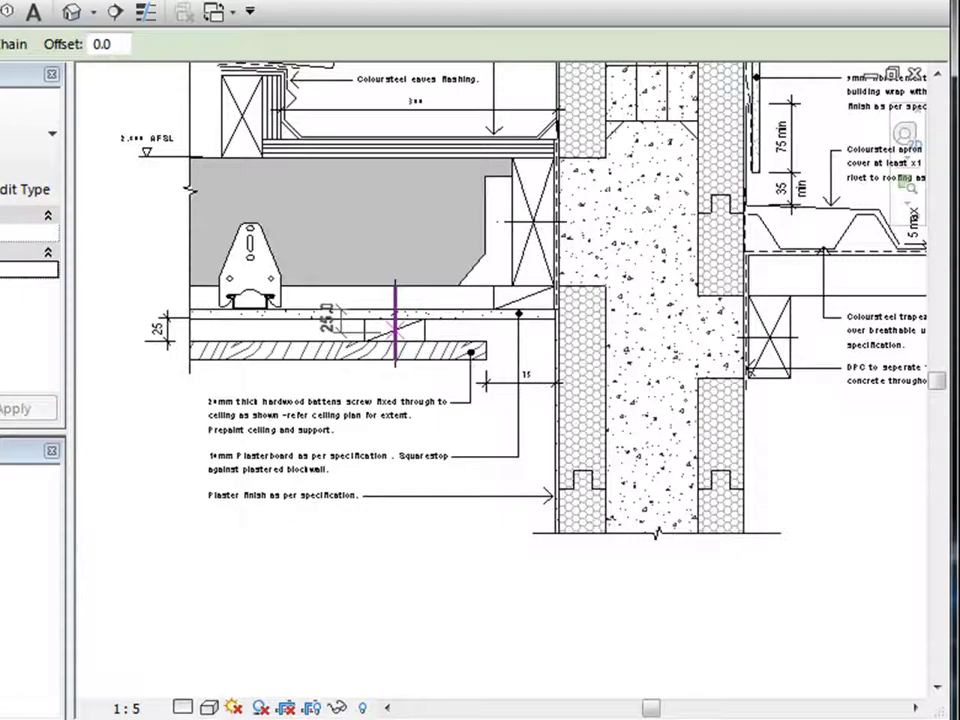
pyautogui.scroll(4, 741, 175)
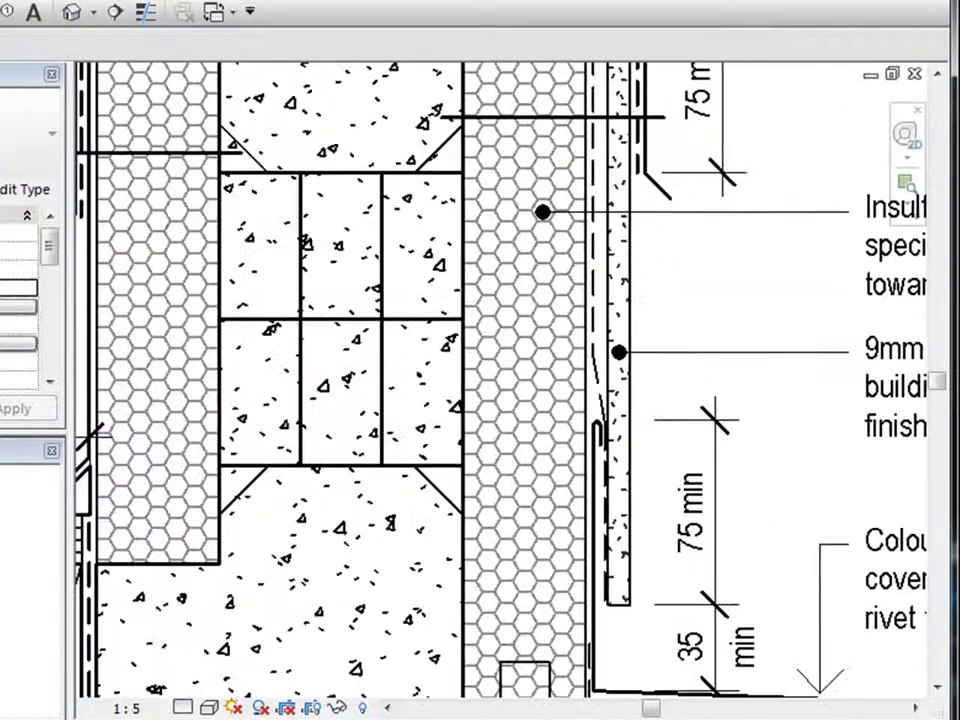
pyautogui.scroll(-2, 753, 176)
pyautogui.moveTo(855, 443); pyautogui.dragTo(849, 254, button='middle')
pyautogui.scroll(4, 760, 590)
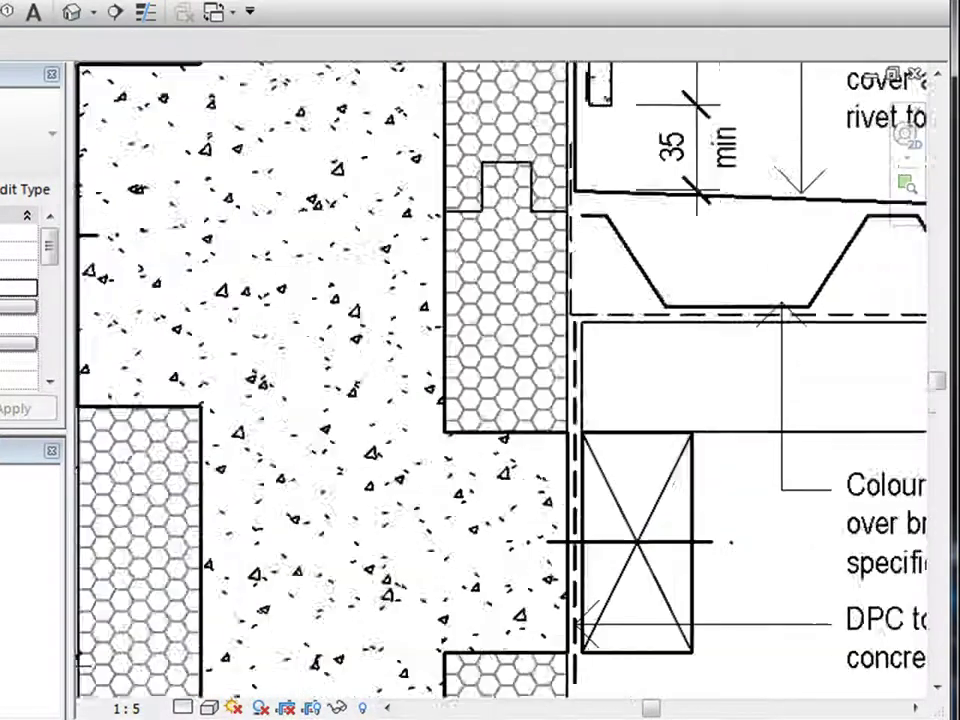
pyautogui.click(685, 518)
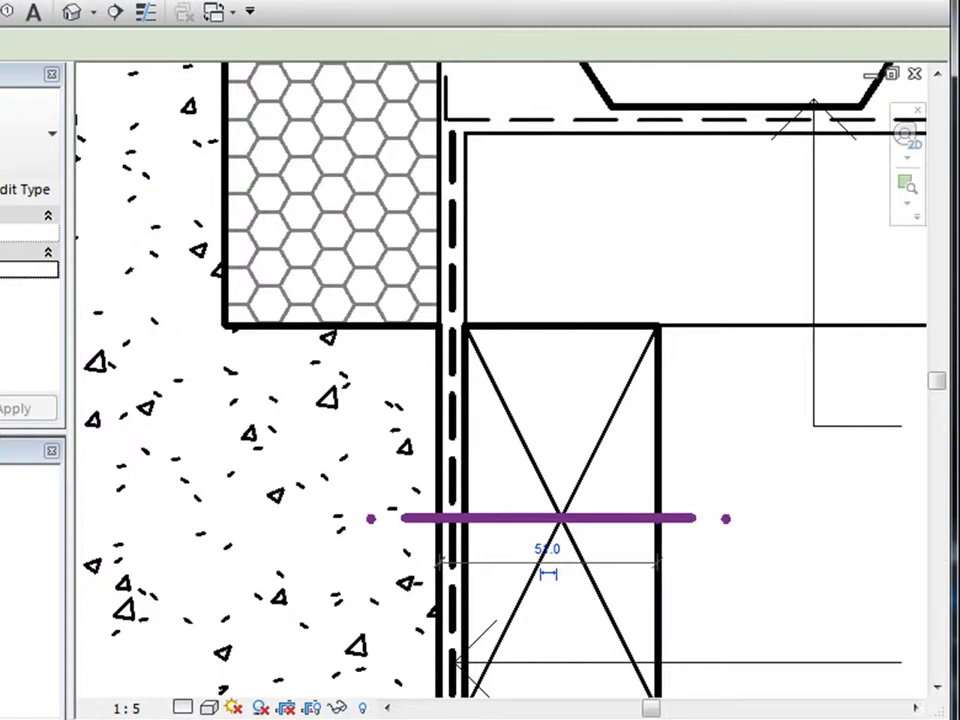
pyautogui.click(728, 460)
pyautogui.scroll(-5, 728, 460)
pyautogui.moveTo(728, 460); pyautogui.dragTo(733, 471, button='middle')
pyautogui.scroll(1, 759, 496)
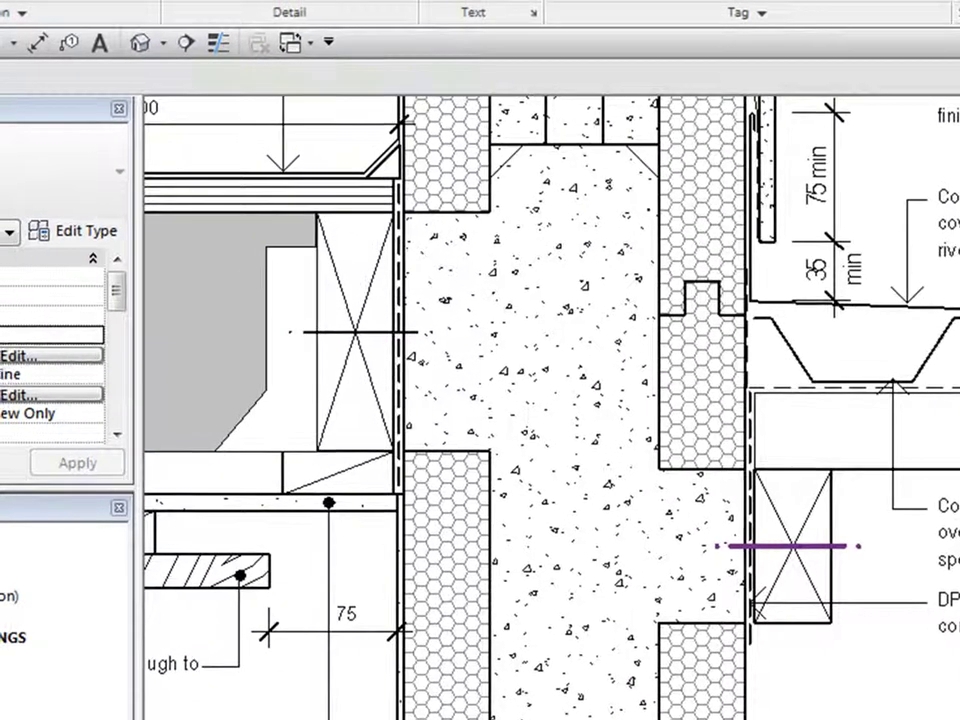
# - Change the symbolic fixings through both wall-fixed timbers to the Hexagonal Head type of Fix - Bolt Insert
pyautogui.click(662, 487)
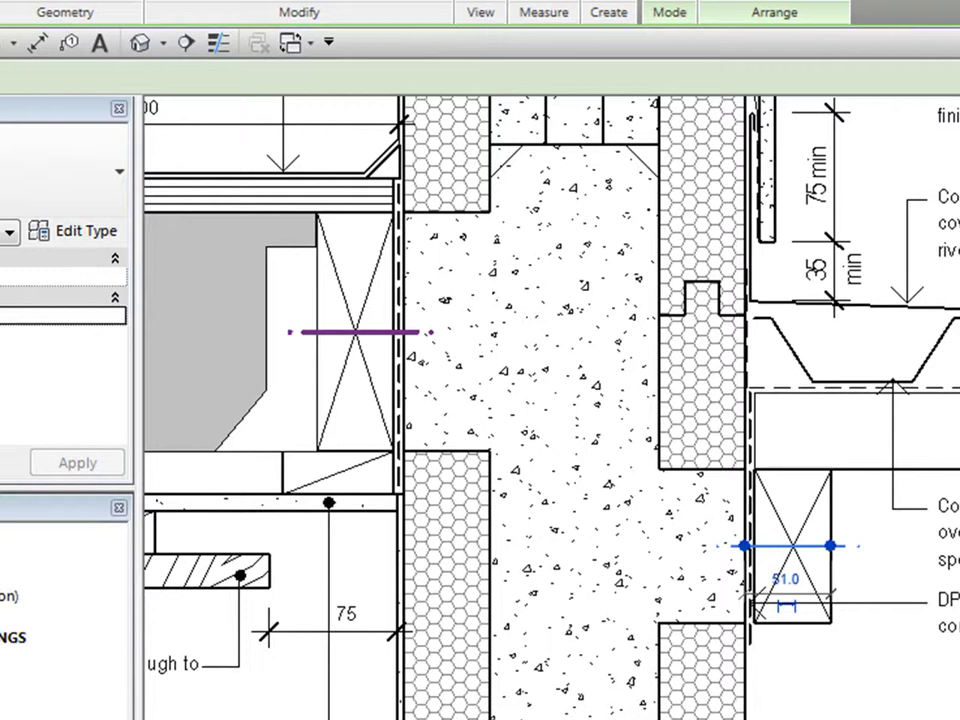
pyautogui.keyDown('ctrl'); pyautogui.click(372, 332); pyautogui.keyUp('ctrl')
pyautogui.click(76, 172)
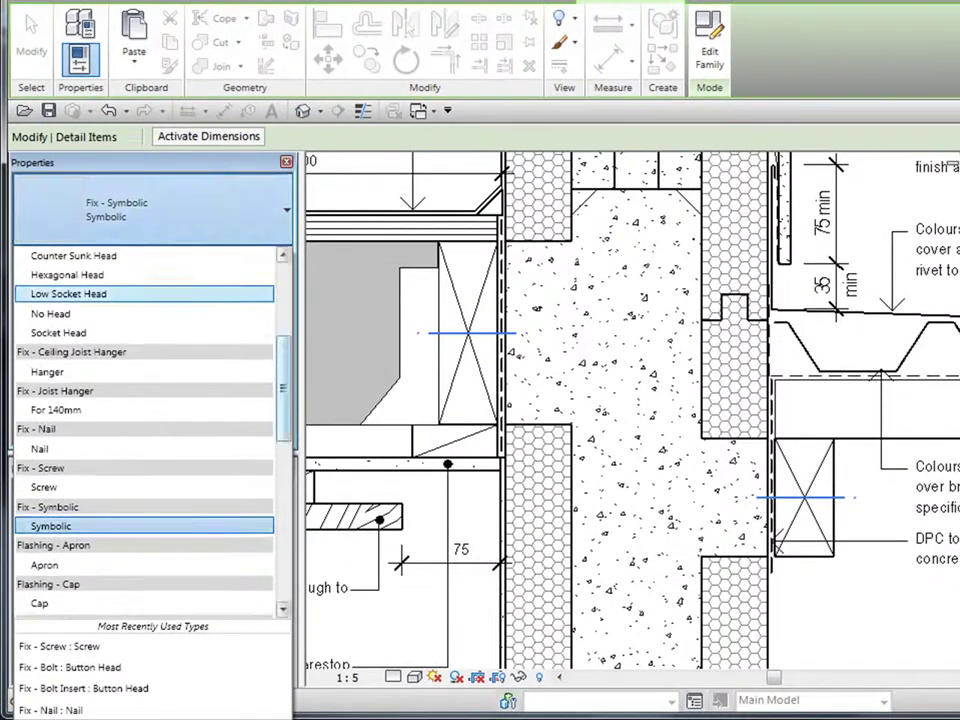
pyautogui.scroll(5, 145, 430)
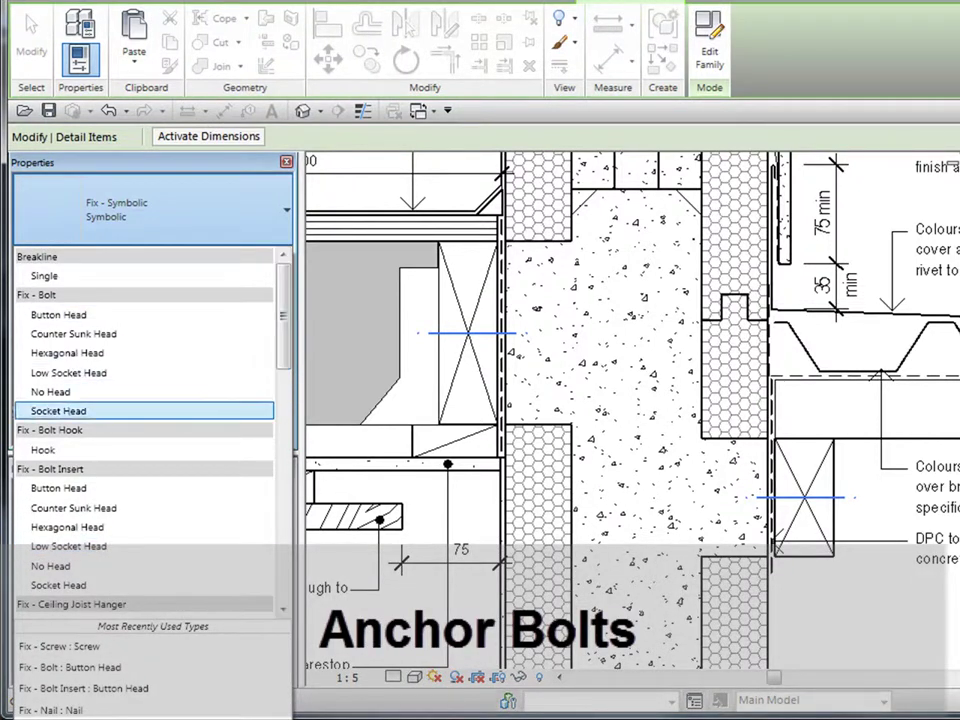
pyautogui.click(67, 527)
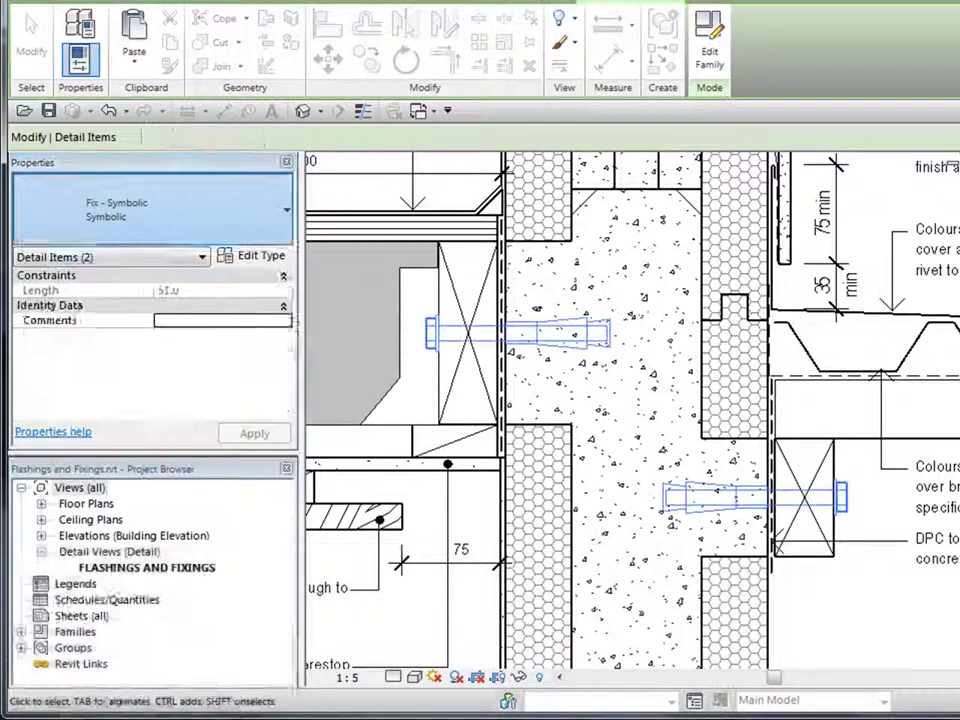
pyautogui.press('Escape')
# - Extend the embedded end of the anchor bolt below the trapezoidal roofing deeper into the concrete
pyautogui.scroll(5, 885, 570)
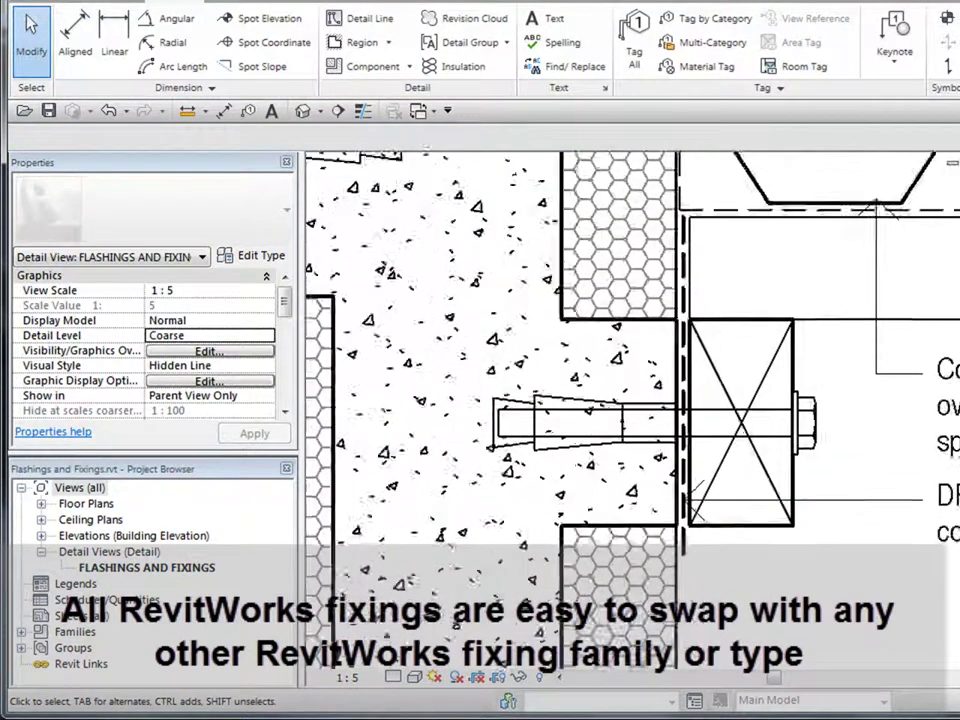
pyautogui.click(612, 389)
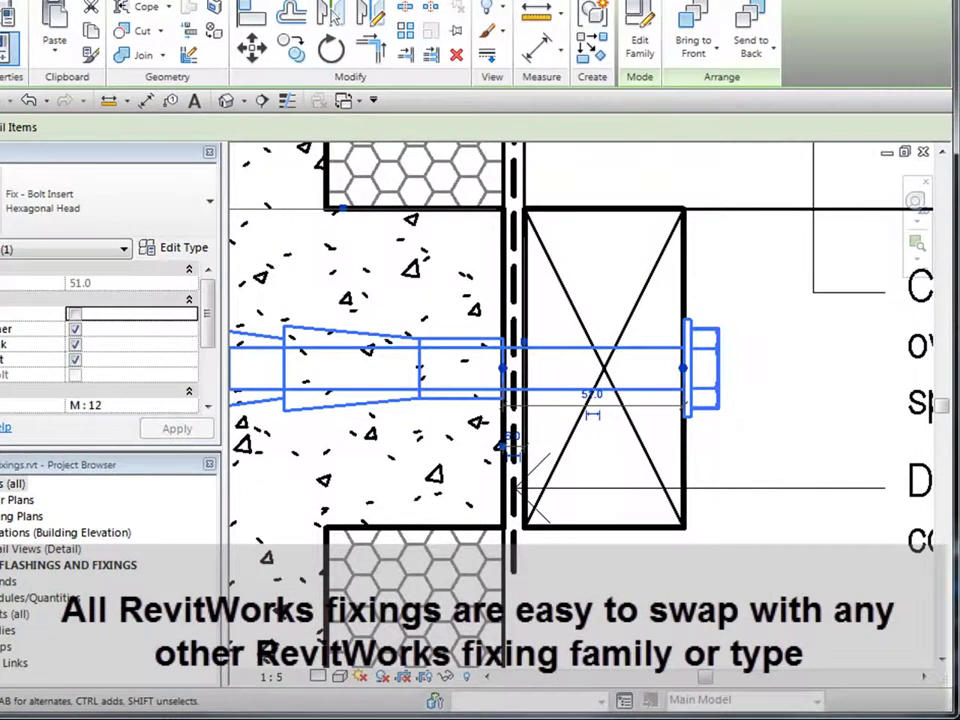
pyautogui.scroll(-2, 750, 411)
pyautogui.scroll(5, 600, 405)
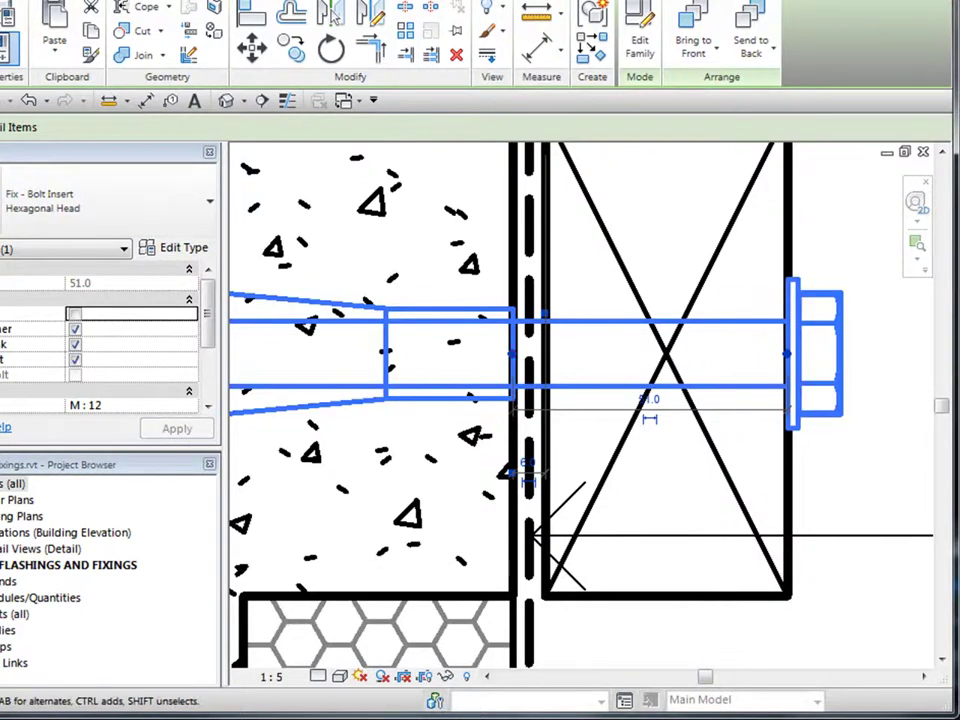
pyautogui.scroll(-3, 802, 379)
pyautogui.moveTo(490, 368); pyautogui.dragTo(488, 368)
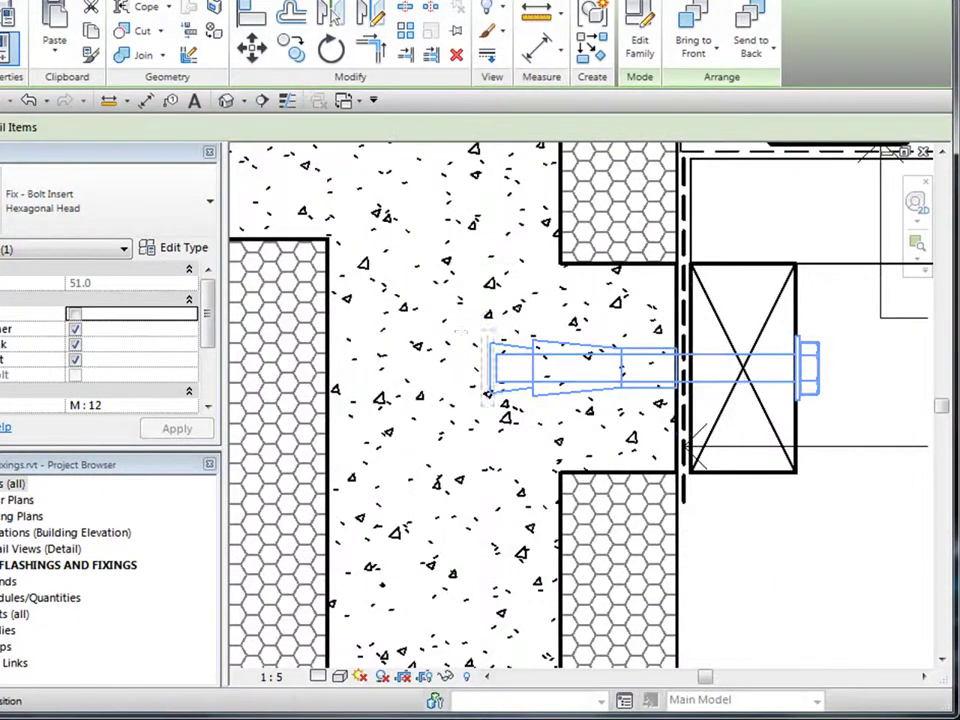
pyautogui.moveTo(412, 366)
pyautogui.mouseDown()
pyautogui.moveTo(448, 366)
pyautogui.moveTo(420, 368)
pyautogui.mouseUp()
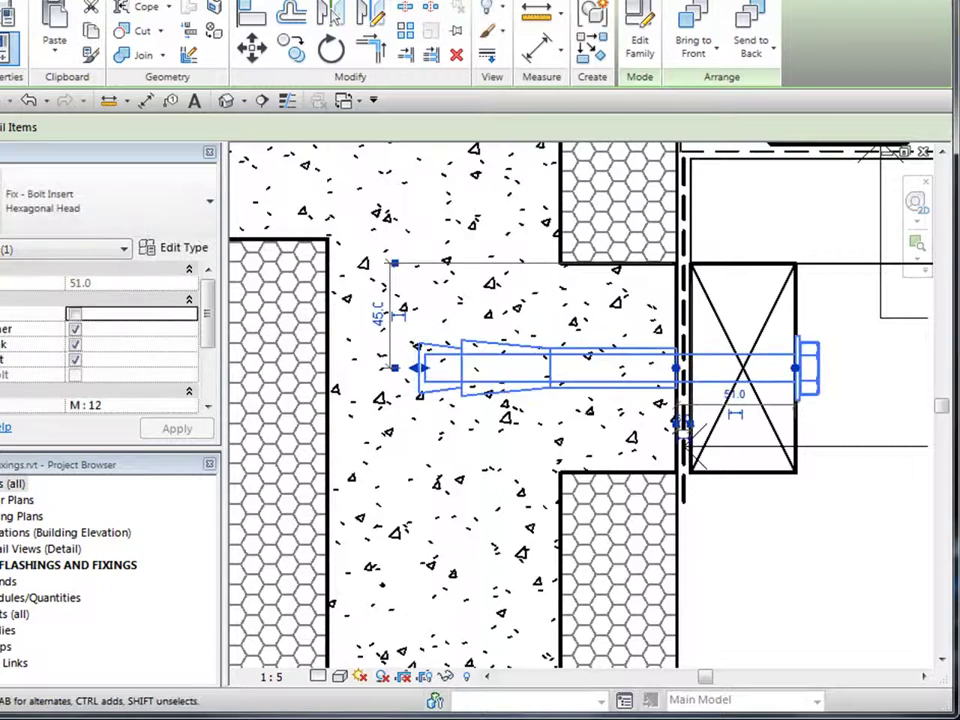
pyautogui.scroll(-2, 450, 447)
pyautogui.scroll(1, 740, 520)
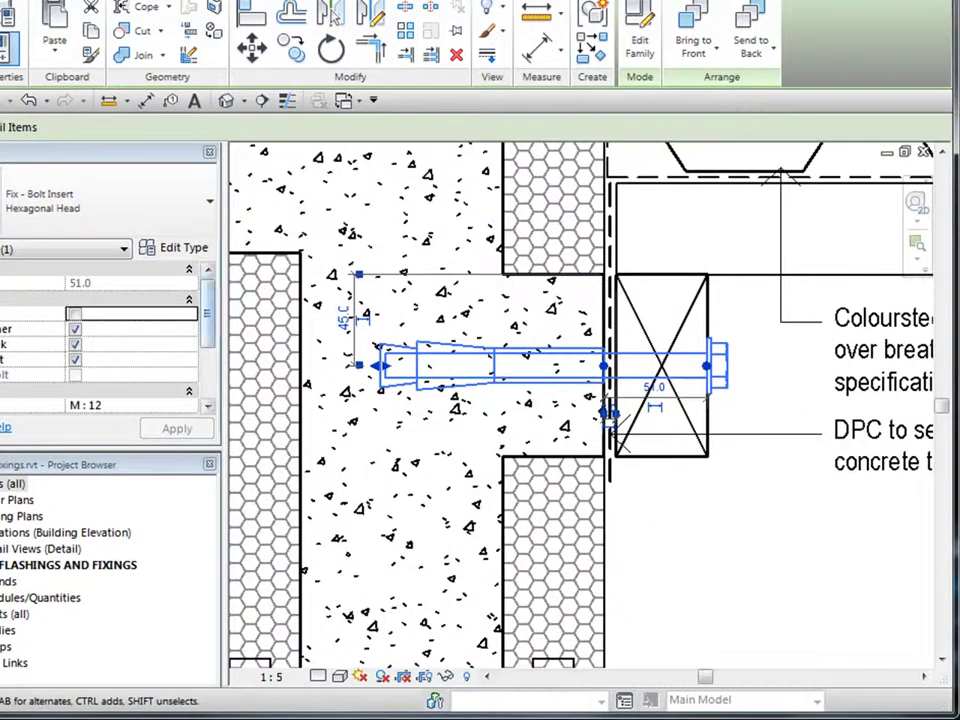
# - Set the Sleeve Length of the anchor bolt below the trapezoidal roofing to 100 mm
pyautogui.moveTo(207, 313); pyautogui.dragTo(207, 365)
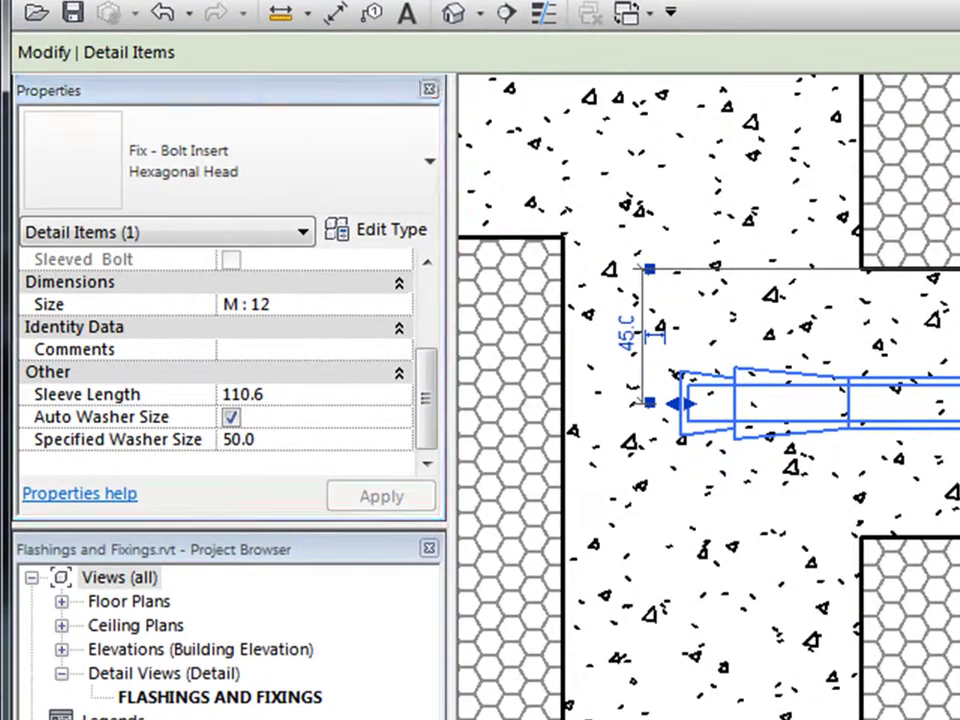
pyautogui.click(244, 394)
pyautogui.write('100')
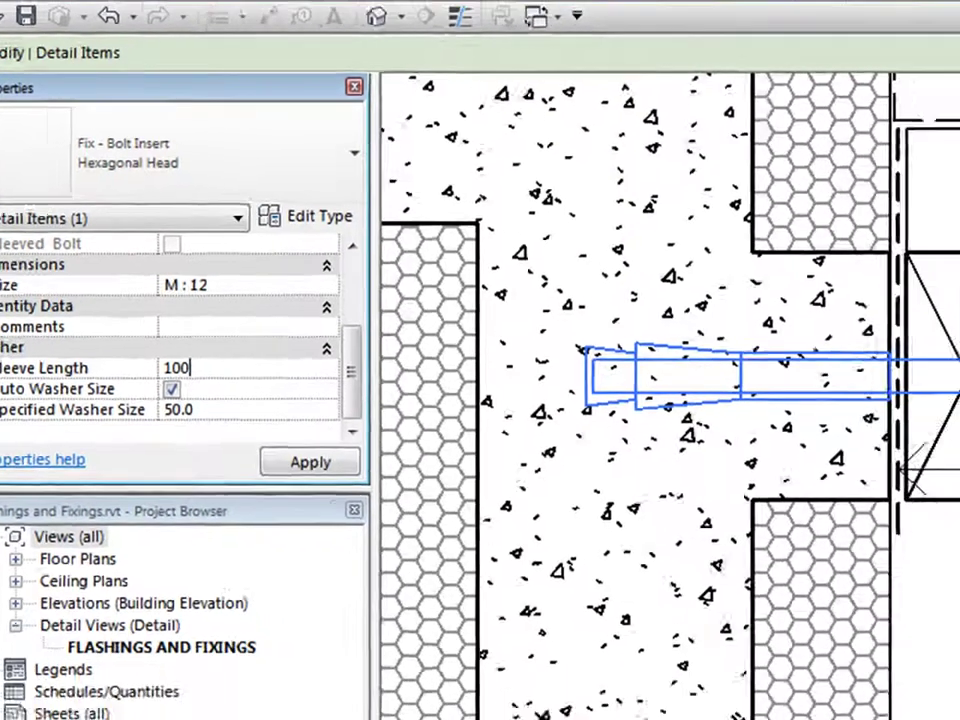
pyautogui.press('Return')
pyautogui.press('Escape')
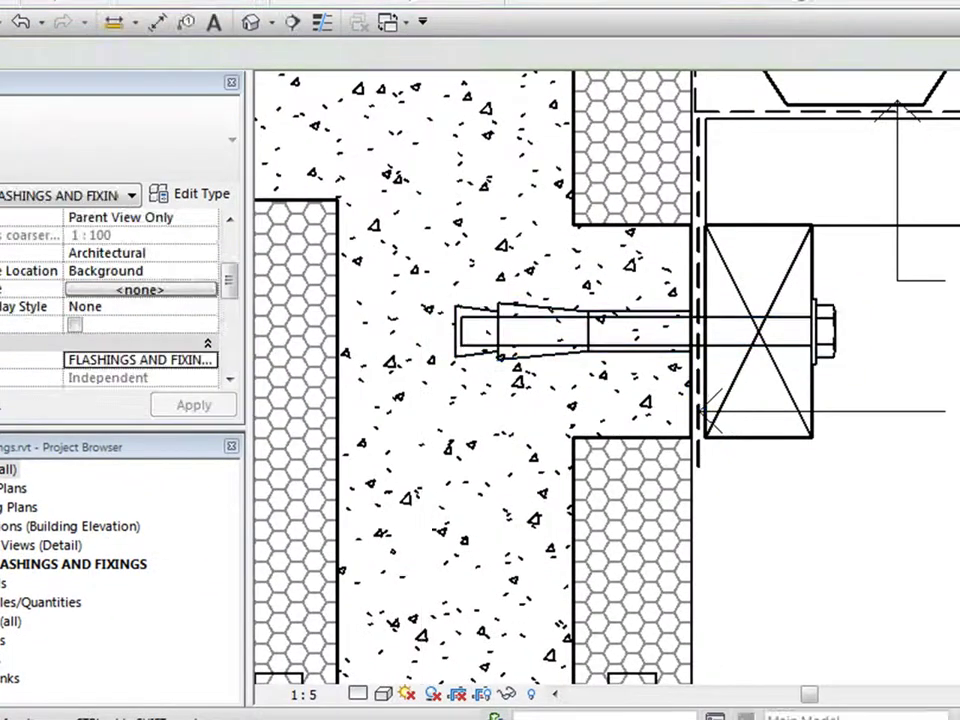
# - Change both anchor bolts through the wall-fixed timbers to the Fix - Bolt Hook type and set their size to M:12
pyautogui.scroll(-2, 912, 524)
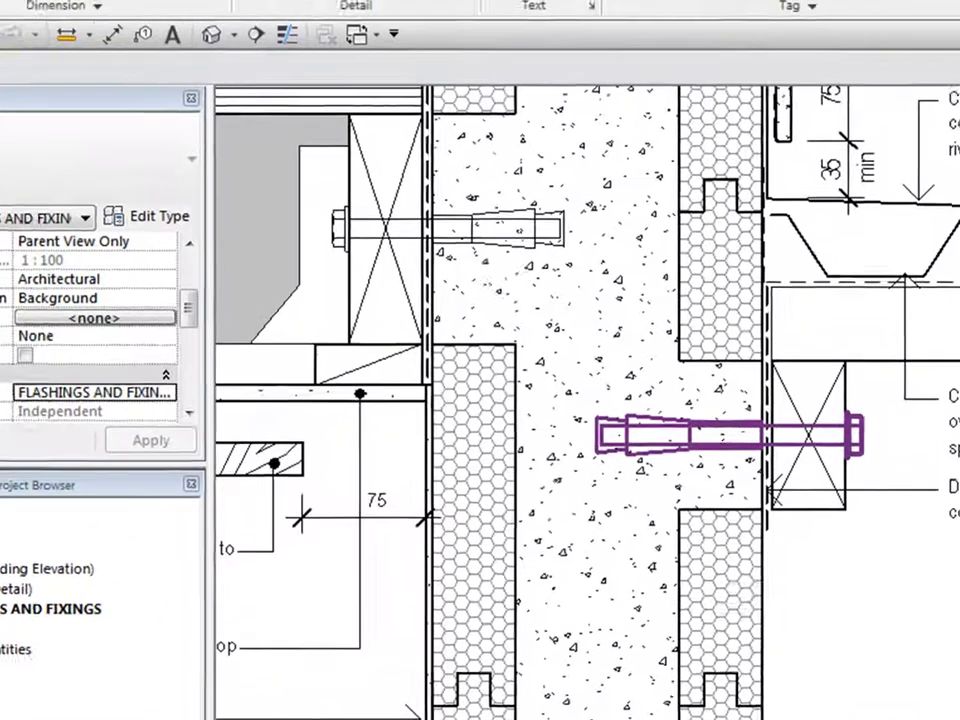
pyautogui.click(690, 400)
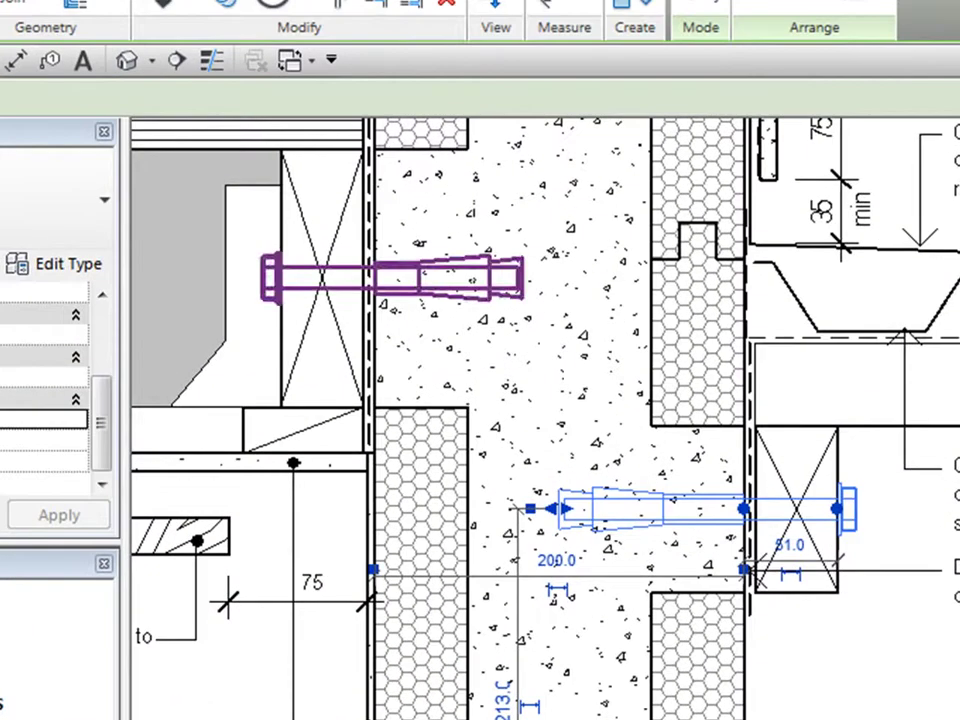
pyautogui.keyDown('ctrl'); pyautogui.click(440, 292); pyautogui.keyUp('ctrl')
pyautogui.click(60, 200)
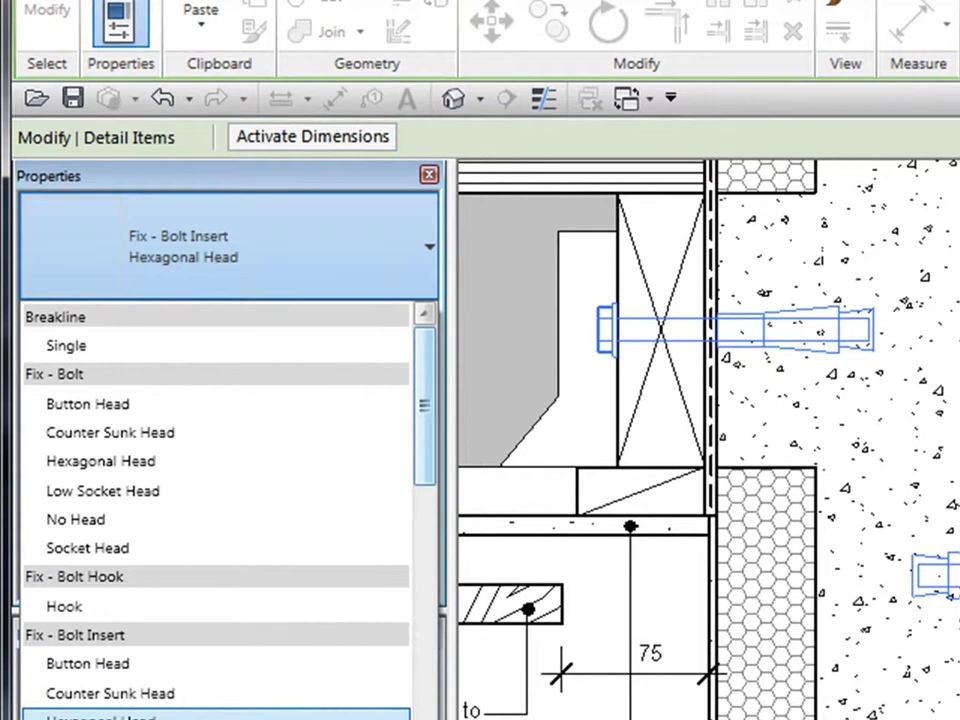
pyautogui.moveTo(204, 367); pyautogui.dragTo(204, 406)
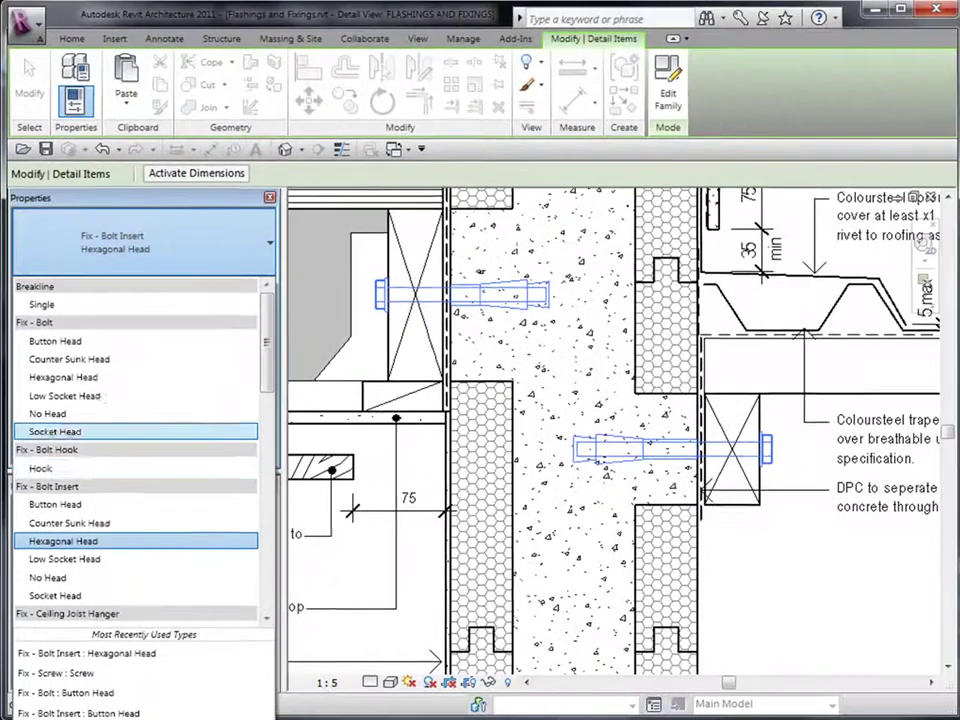
pyautogui.click(64, 465)
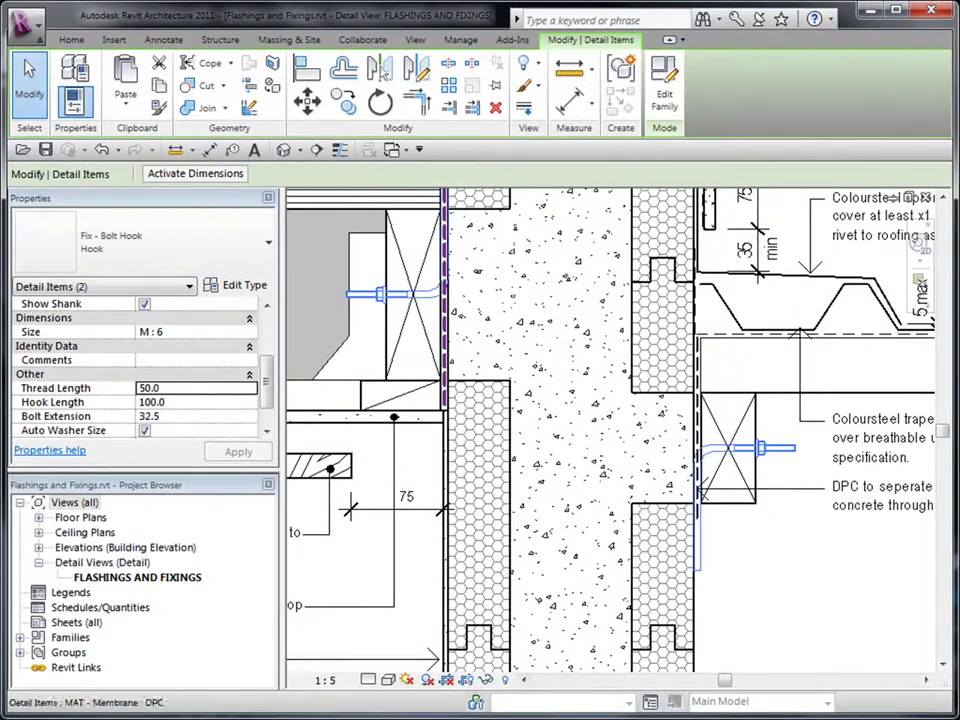
pyautogui.click(250, 332)
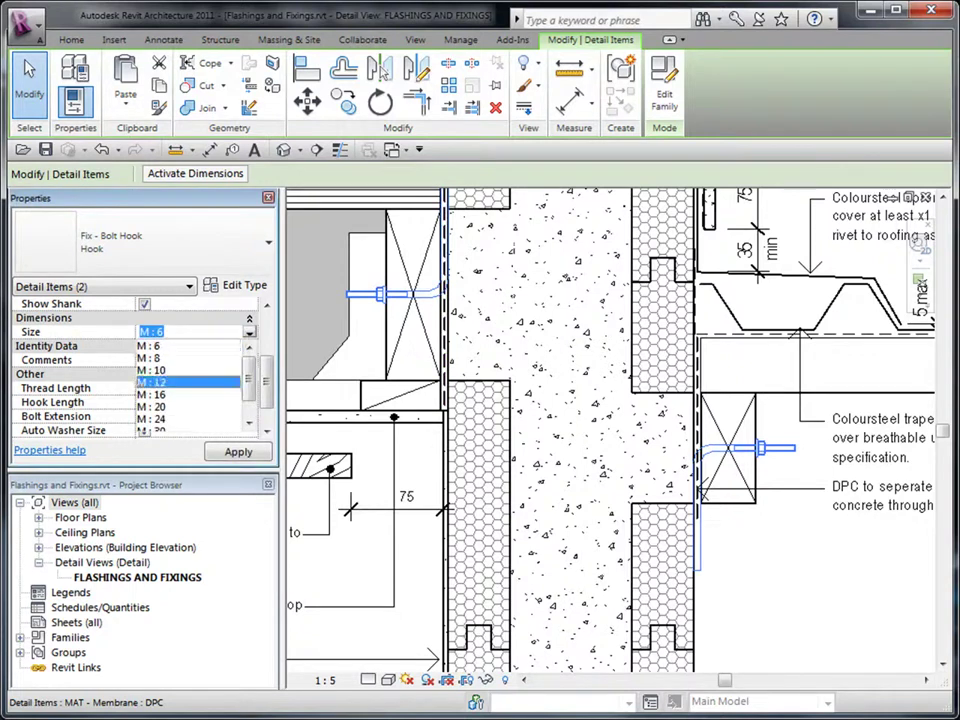
pyautogui.click(185, 382)
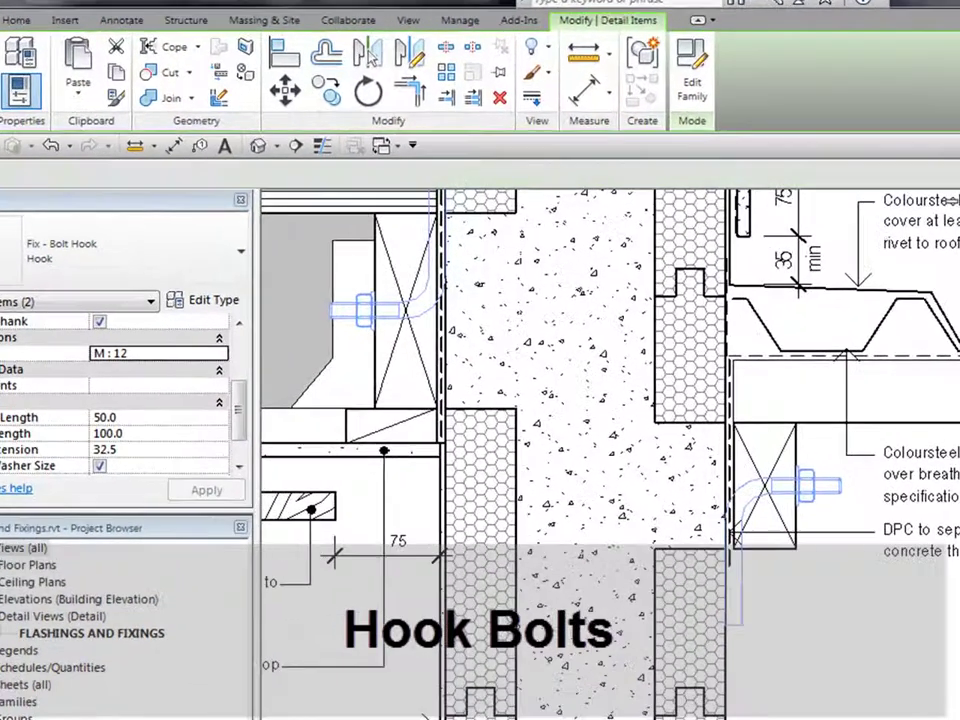
pyautogui.press('Escape')
# - Extend the hook bolt below the trapezoidal roofing to 140 mm into the concrete, with a hook about 61 mm and thread about 107 mm long
pyautogui.click(768, 455)
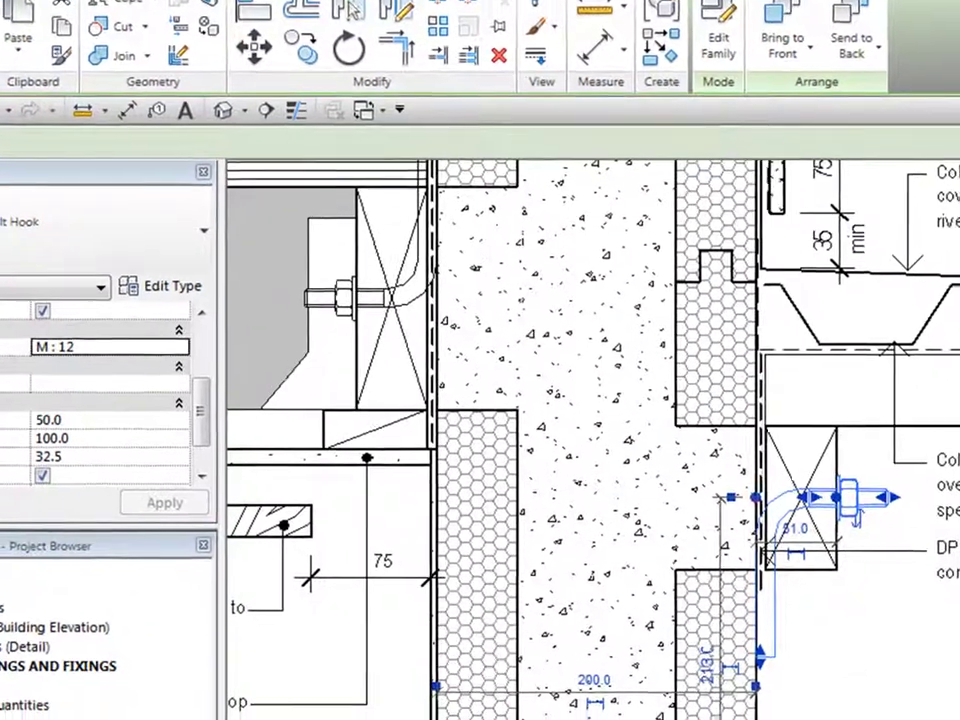
pyautogui.moveTo(802, 515); pyautogui.dragTo(613, 484)
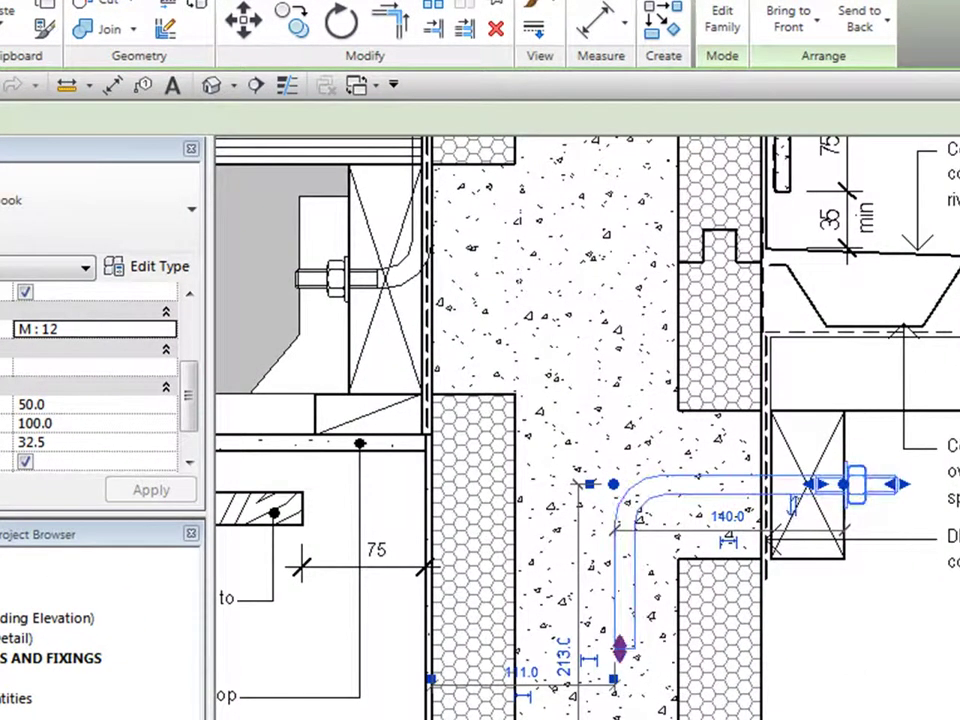
pyautogui.press('Escape')
pyautogui.click(815, 484)
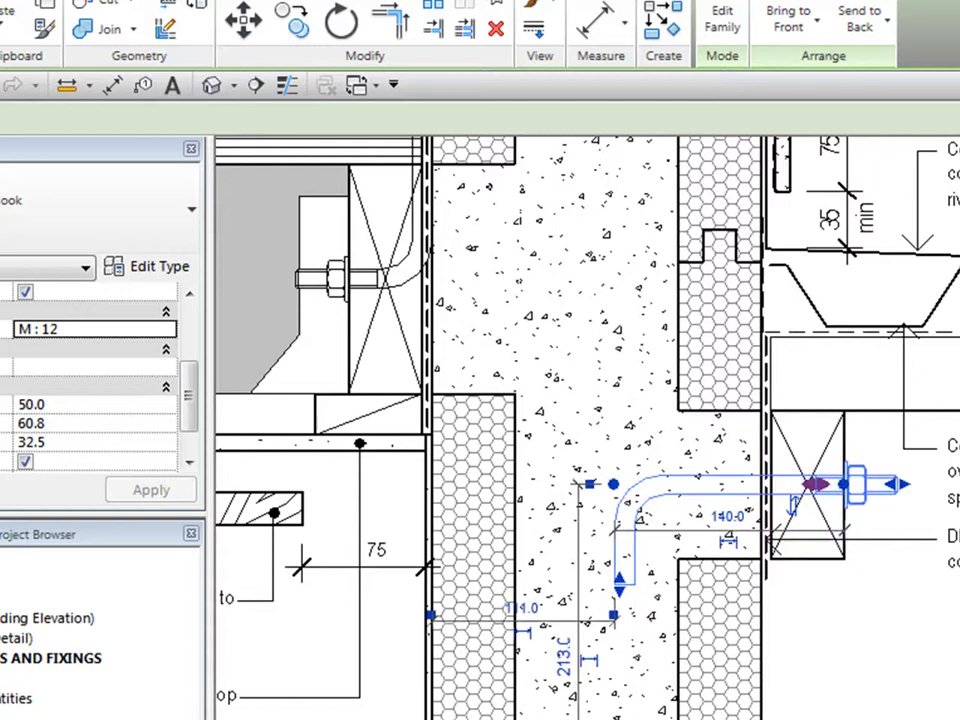
pyautogui.moveTo(815, 484); pyautogui.dragTo(721, 484)
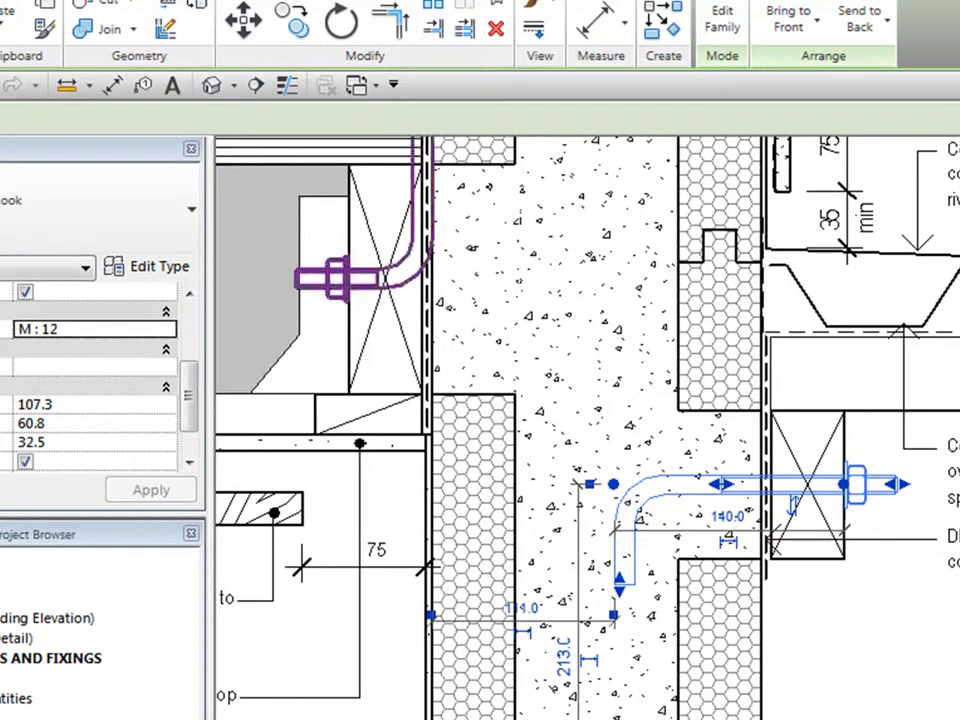
# - Flip the gutter-side hook bolt downward, extend it to 135 mm into the concrete and lengthen its thread to about 122 mm
pyautogui.click(335, 278)
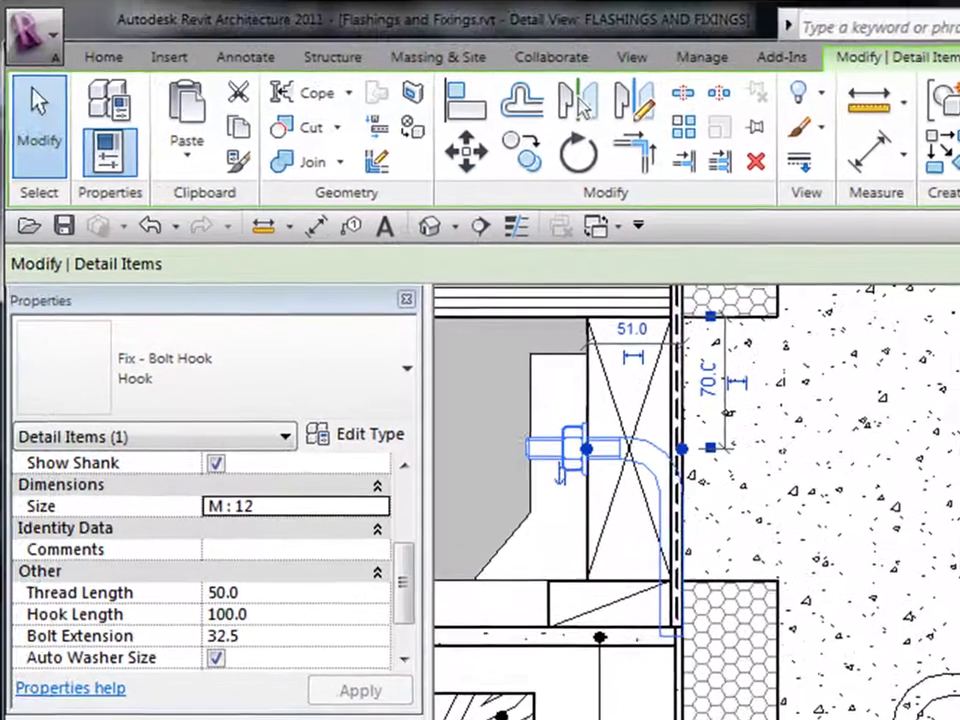
pyautogui.moveTo(682, 449); pyautogui.dragTo(850, 454)
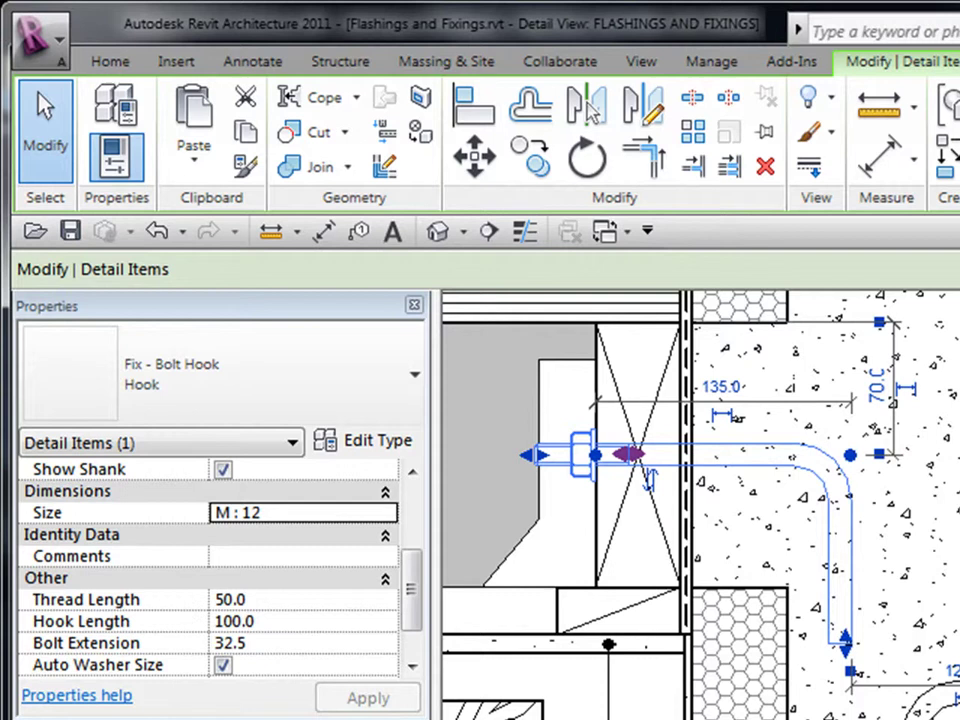
pyautogui.click(588, 106)
pyautogui.press('Escape')
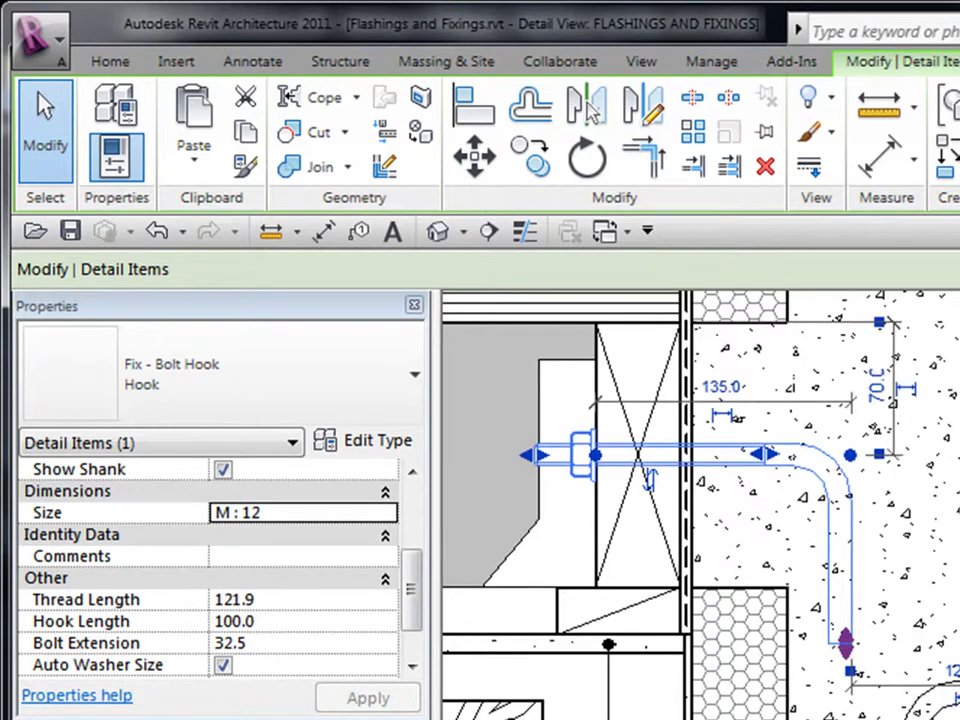
# - Shorten the gutter-side bolt's hook to about 59 mm and its protruding bolt extension to about 23 mm
pyautogui.click(590, 108)
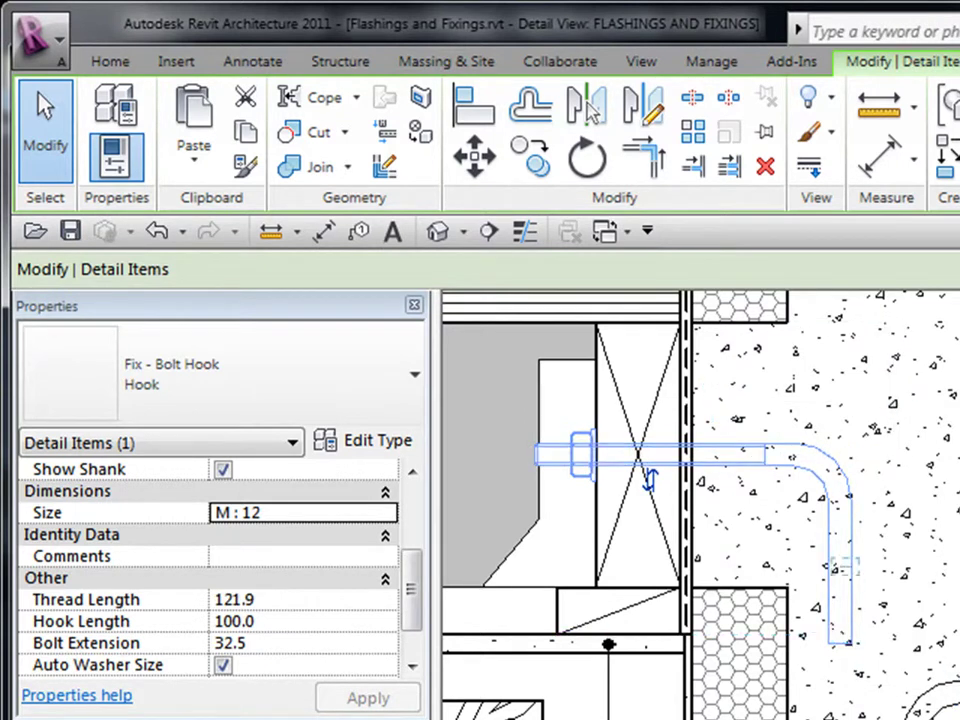
pyautogui.press('Escape')
pyautogui.scroll(5, 648, 480)
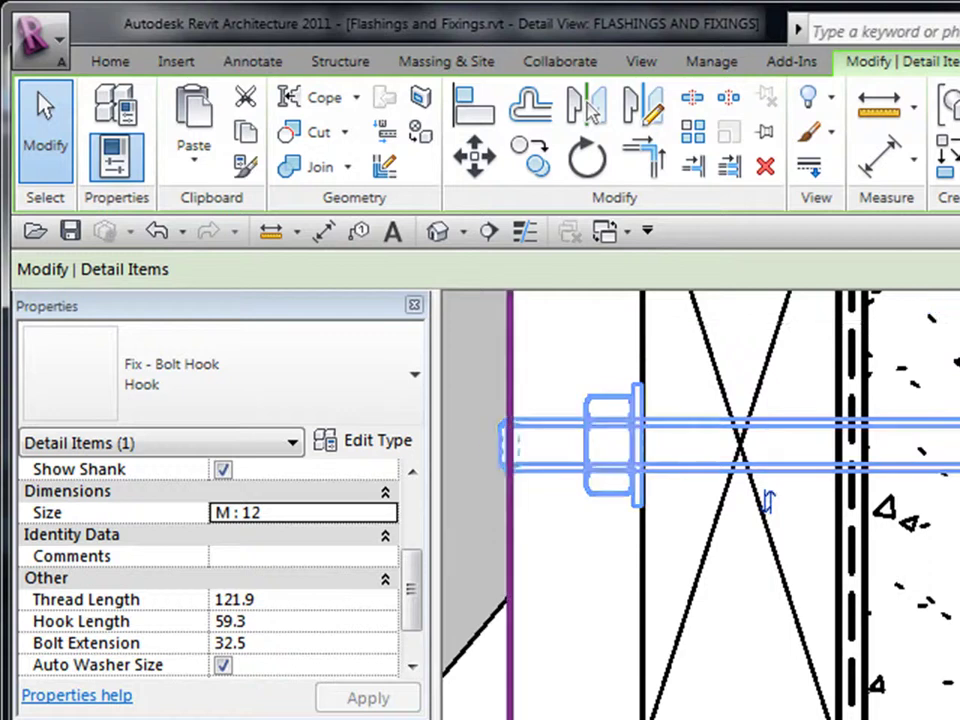
pyautogui.press('Escape')
pyautogui.scroll(-3, 582, 562)
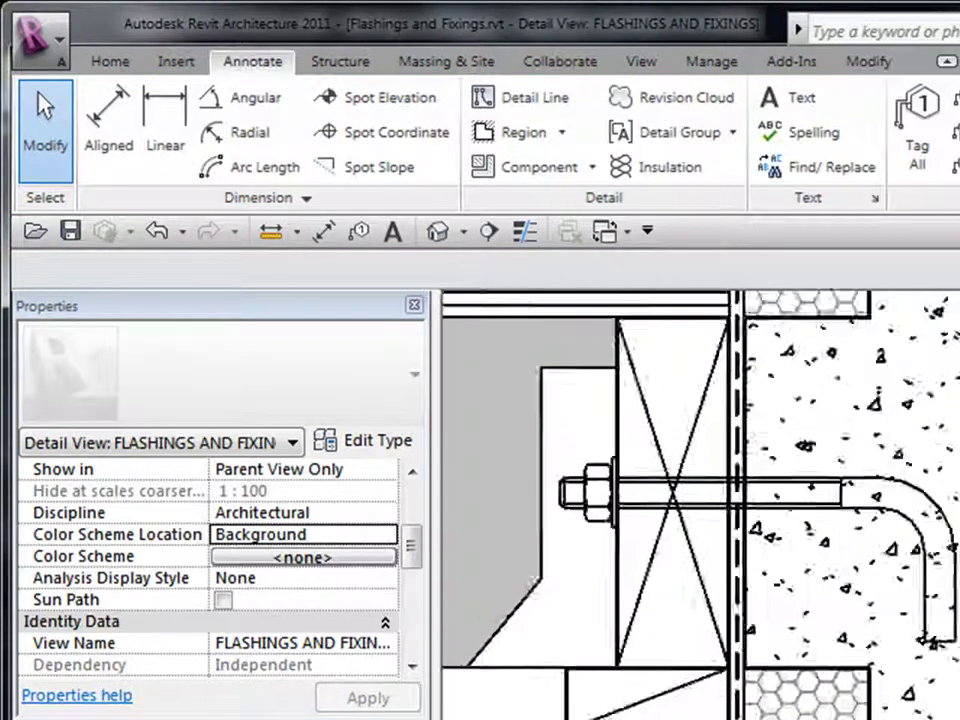
# - Turn off Auto Washer Size for both hook bolts so they use the specified 50 mm washer size
pyautogui.scroll(2, 582, 568)
pyautogui.click(594, 502)
pyautogui.scroll(-1, 585, 558)
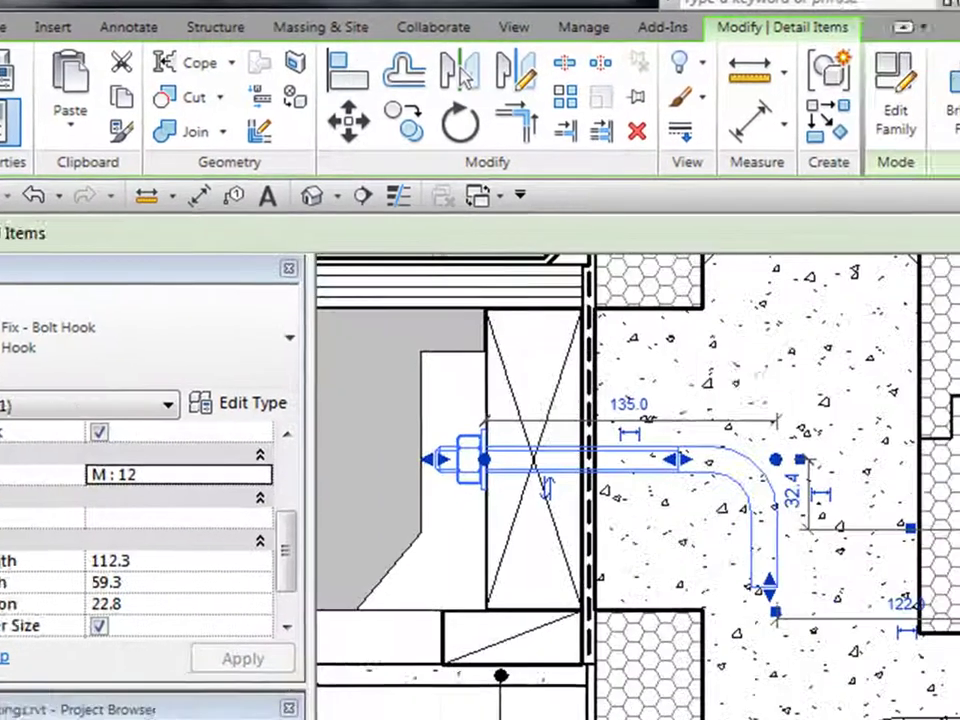
pyautogui.keyDown('ctrl'); pyautogui.click(585, 690); pyautogui.keyUp('ctrl')
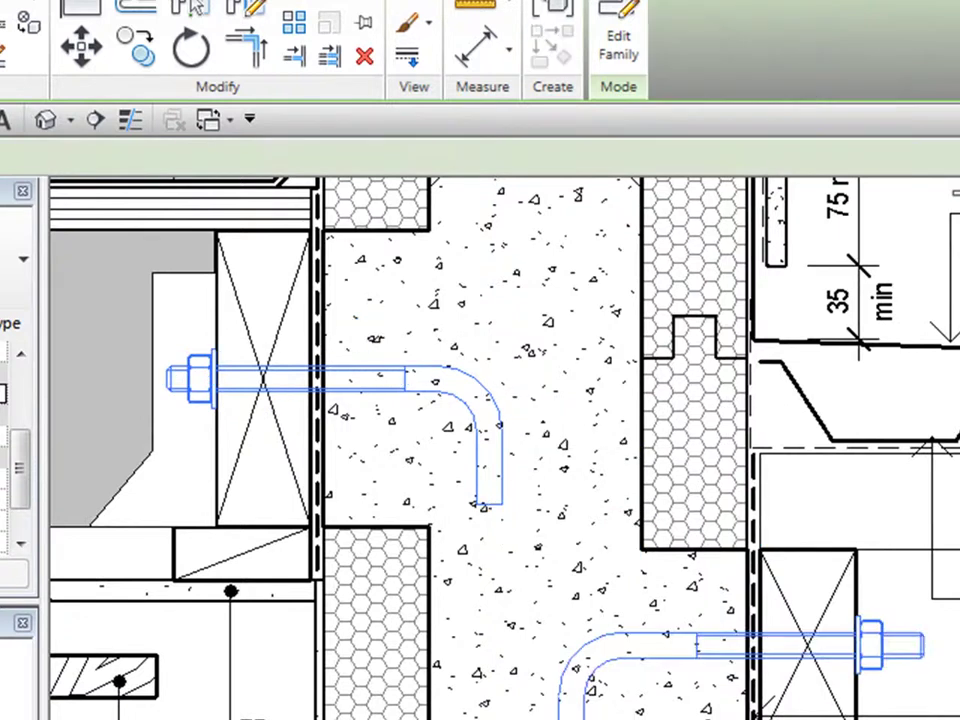
pyautogui.scroll(4, 223, 375)
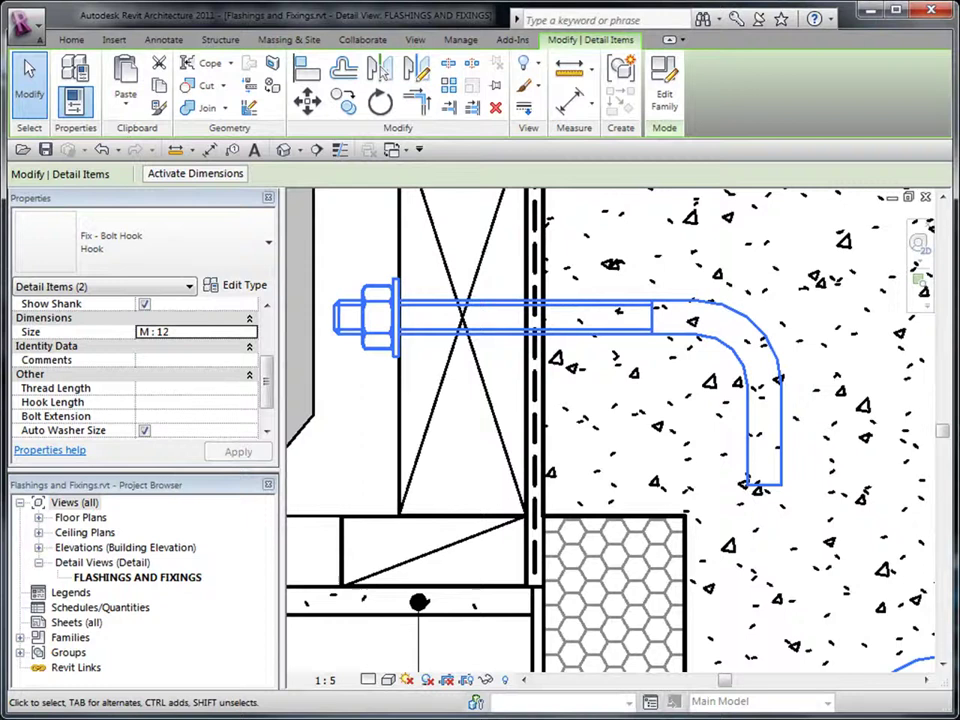
pyautogui.click(145, 430)
pyautogui.moveTo(266, 382); pyautogui.dragTo(266, 398)
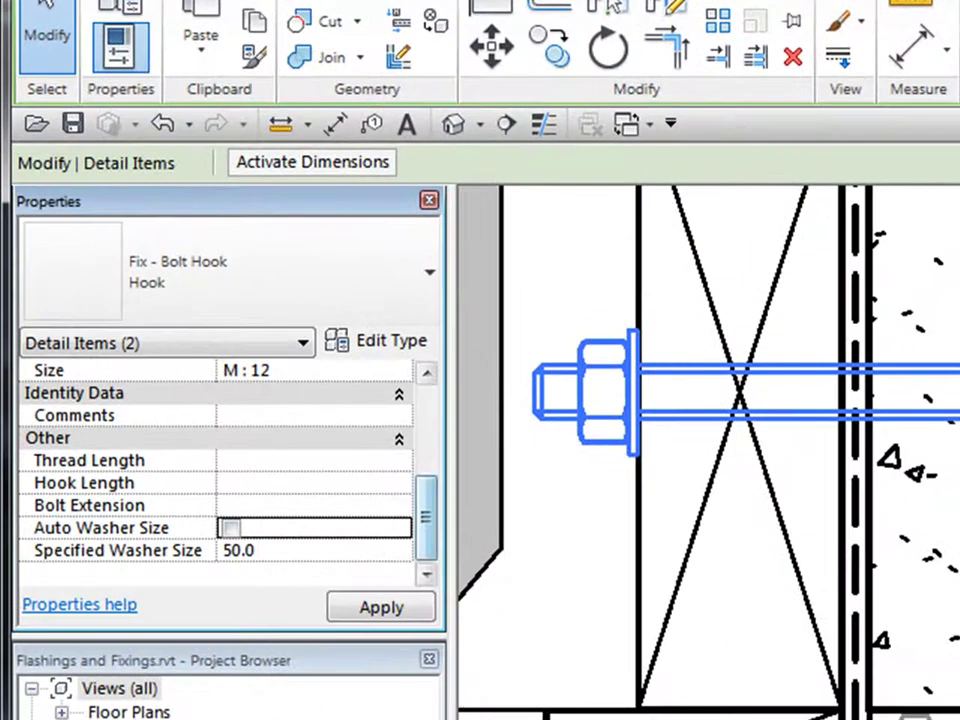
pyautogui.click(531, 550)
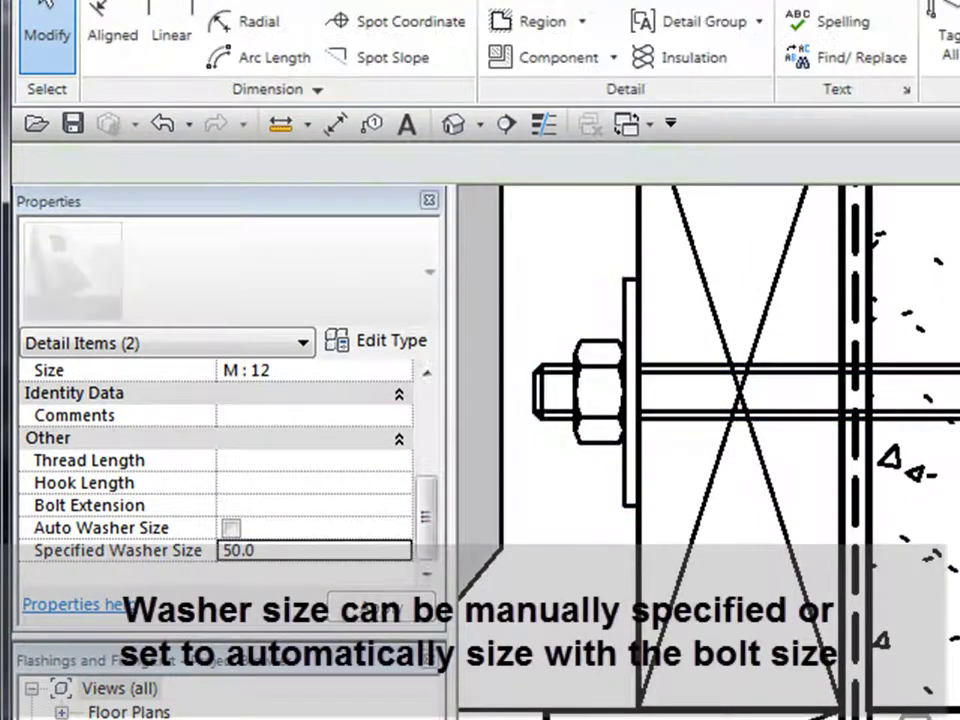
# - Examine the hook ends and washers of both hook bolts across the parapet wall detail
pyautogui.scroll(-2, 531, 550)
pyautogui.scroll(-1, 708, 450)
pyautogui.scroll(2, 708, 450)
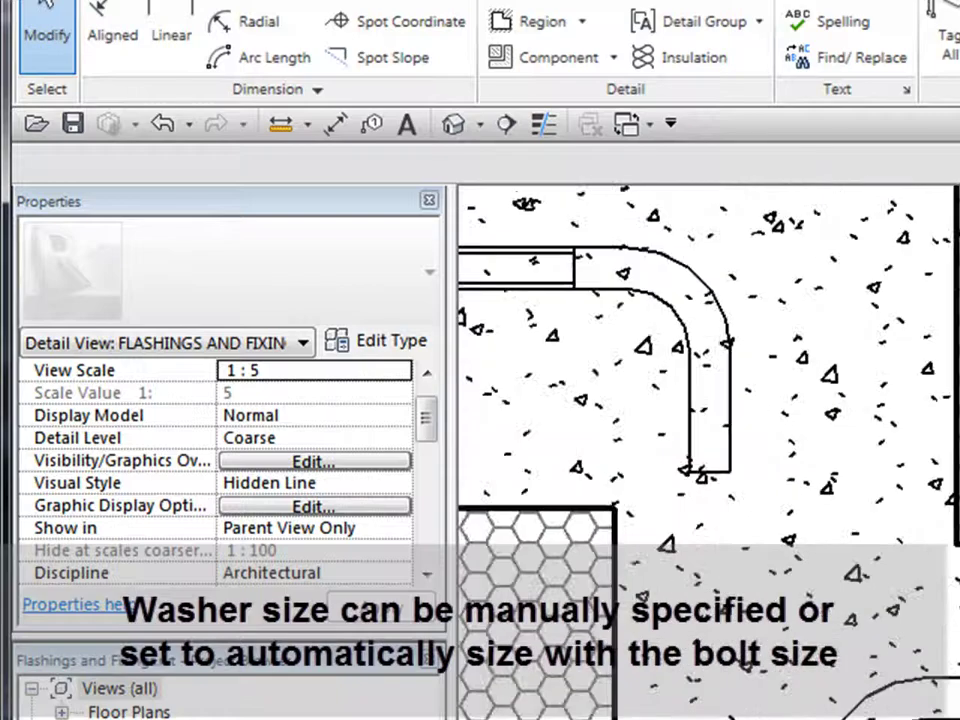
pyautogui.scroll(-4, 708, 400)
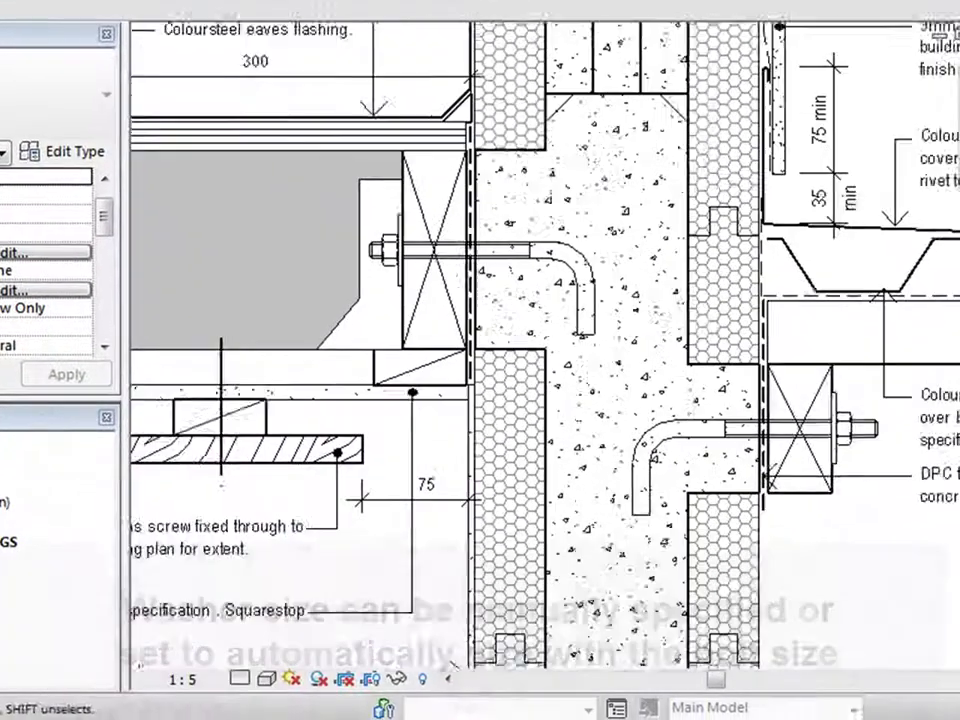
pyautogui.moveTo(640, 350); pyautogui.dragTo(541, 365, button='middle')
pyautogui.scroll(-1, 750, 520)
pyautogui.moveTo(750, 520); pyautogui.dragTo(776, 624, button='middle')
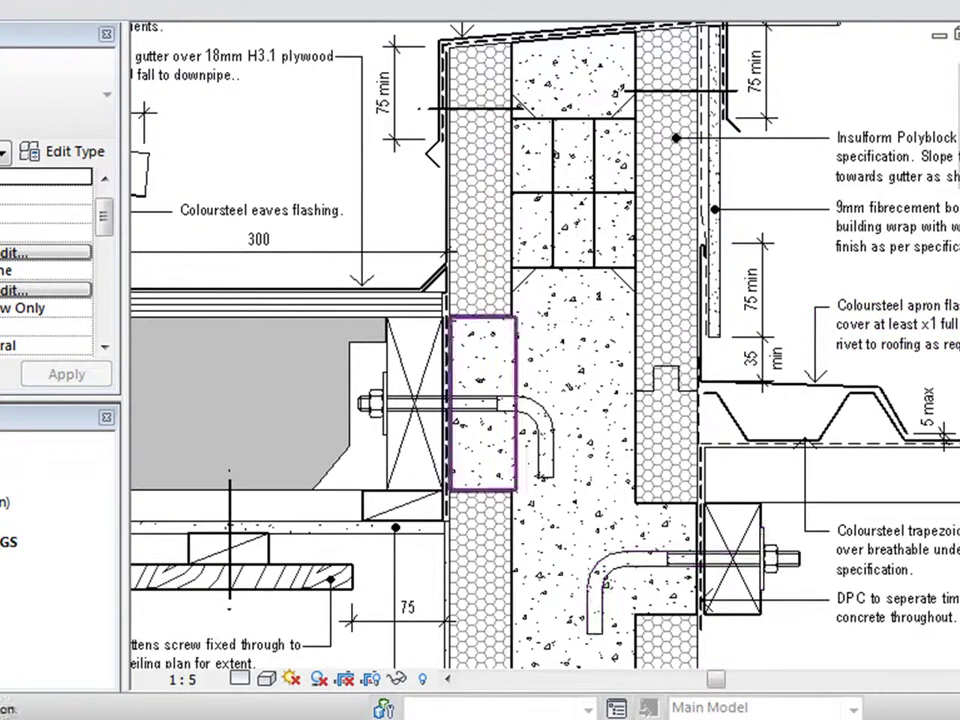
# - Change the two symbolic fixings through the parapet cap flashing to the Nail type of Fix - Nail
pyautogui.scroll(5, 672, 78)
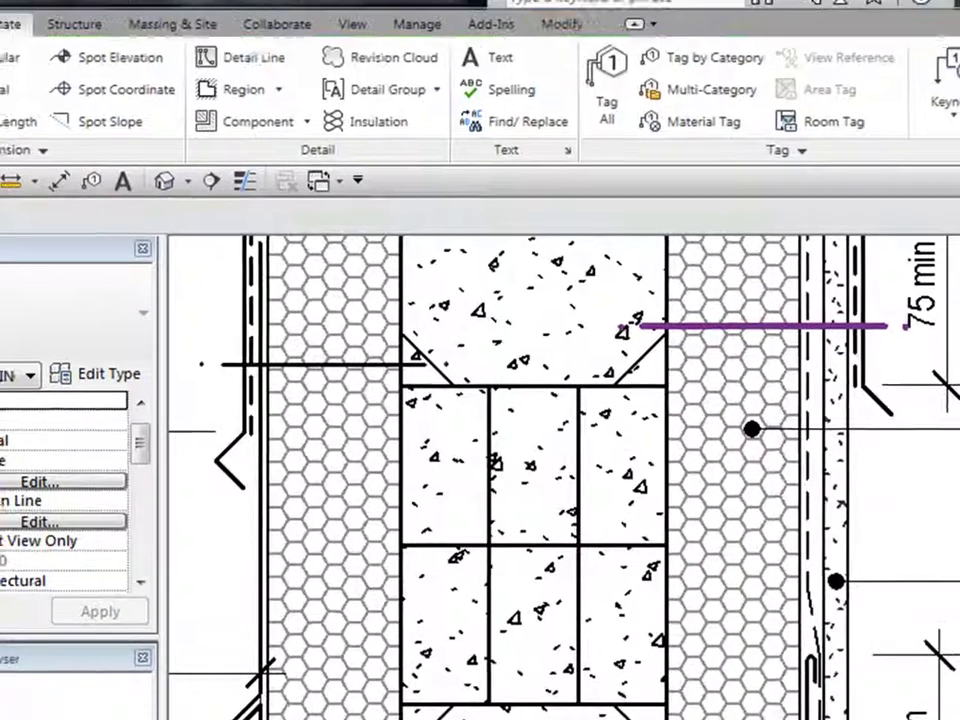
pyautogui.click(680, 104)
pyautogui.keyDown('ctrl'); pyautogui.click(335, 401); pyautogui.keyUp('ctrl')
pyautogui.click(100, 349)
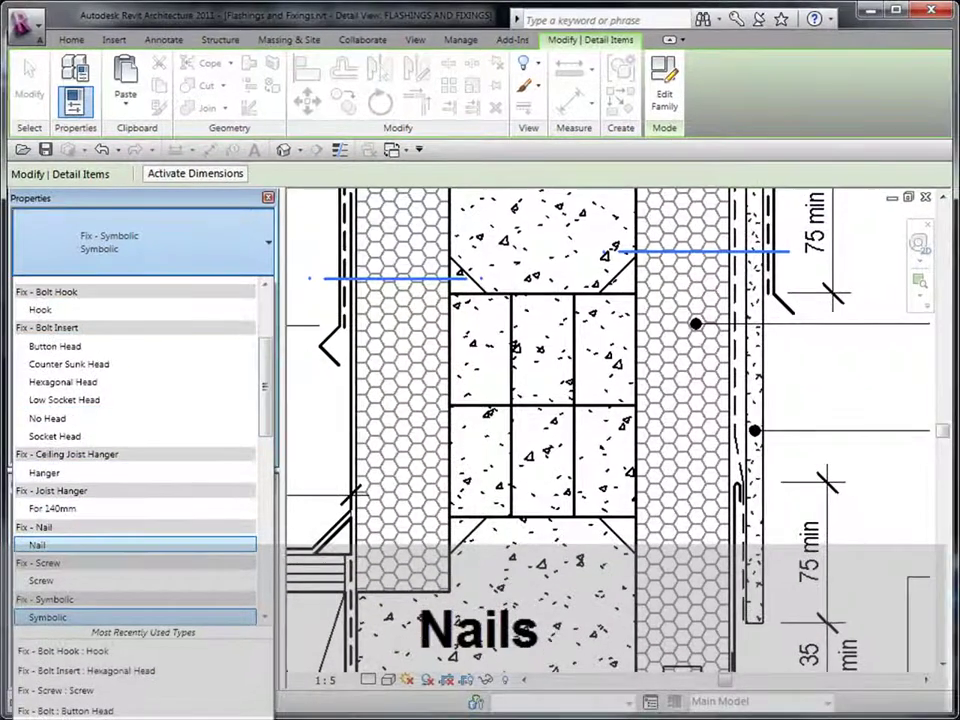
pyautogui.click(20, 579)
pyautogui.press('Escape')
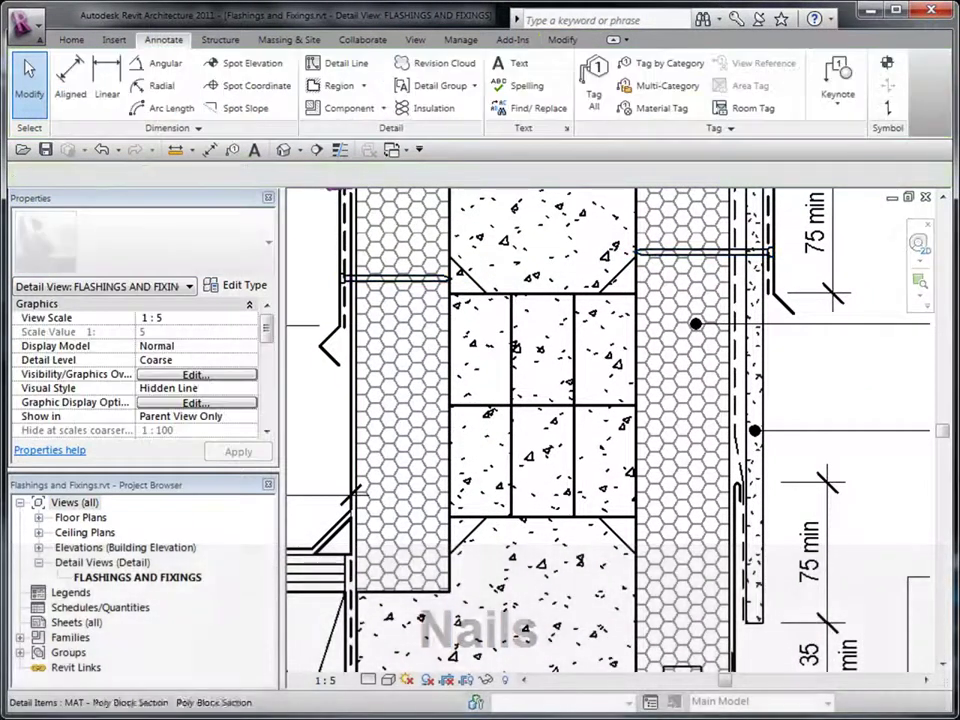
# - Turn off Jolt Head for the gutter-side nail through the cap flashing so it has a flat head
pyautogui.scroll(3, 328, 261)
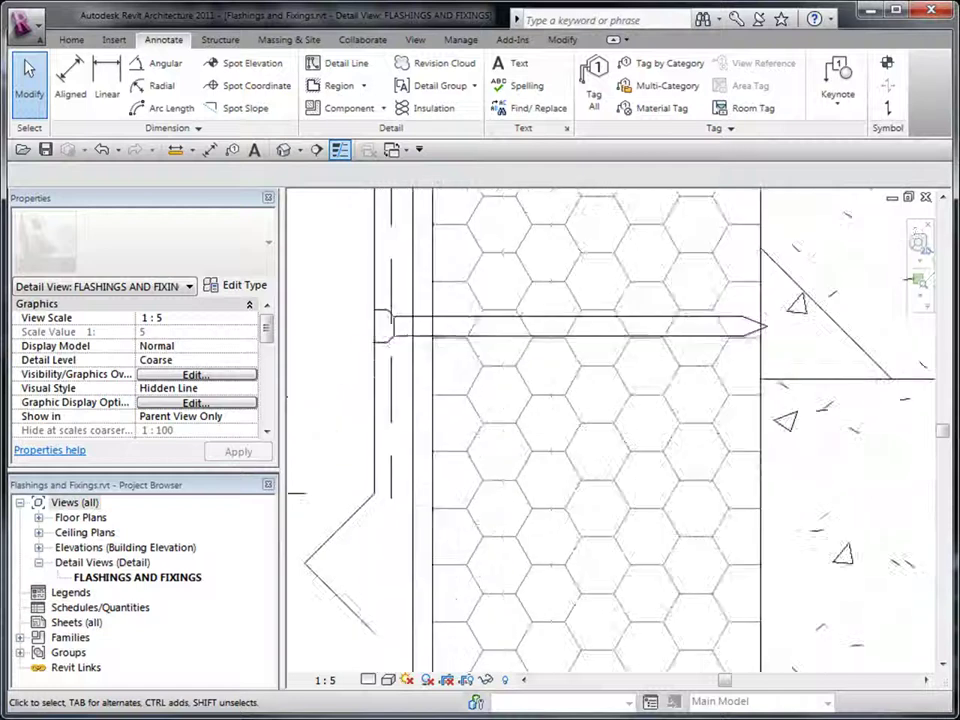
pyautogui.click(395, 322)
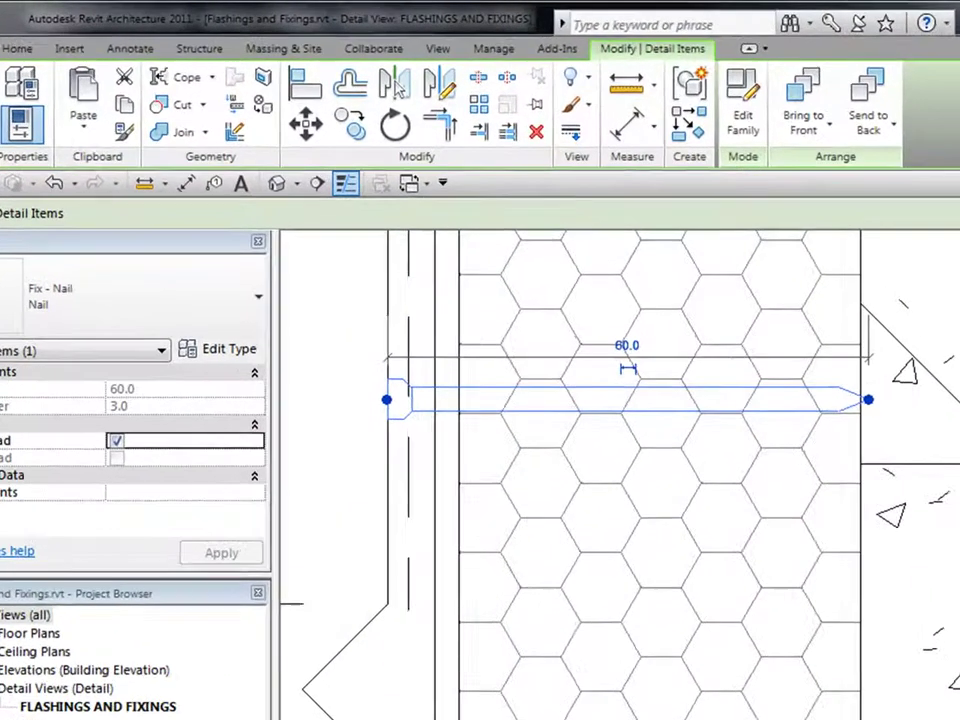
pyautogui.click(152, 360)
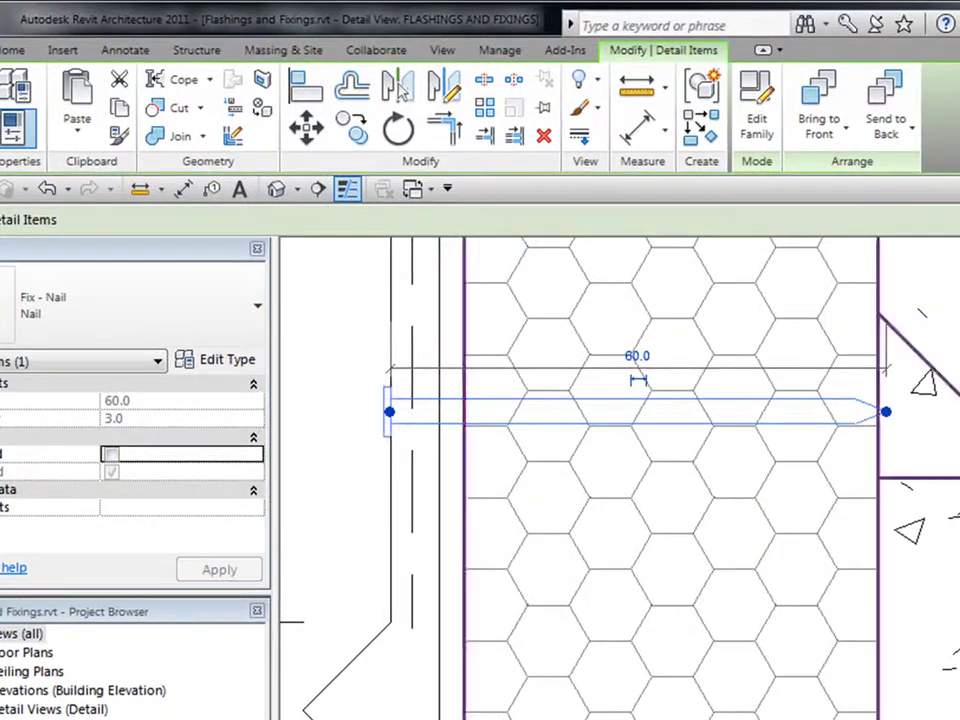
# - Try shorter and longer lengths for the gutter-side nail by moving its tip, finishing at about 53 mm
pyautogui.moveTo(876, 411); pyautogui.dragTo(815, 411)
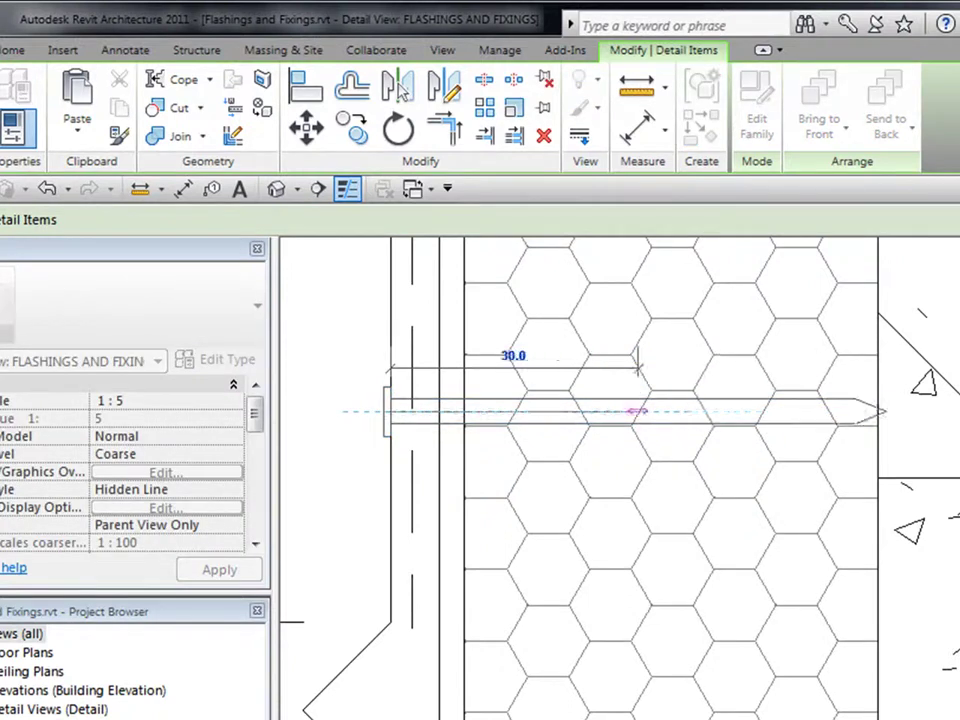
pyautogui.moveTo(637, 411); pyautogui.dragTo(569, 410)
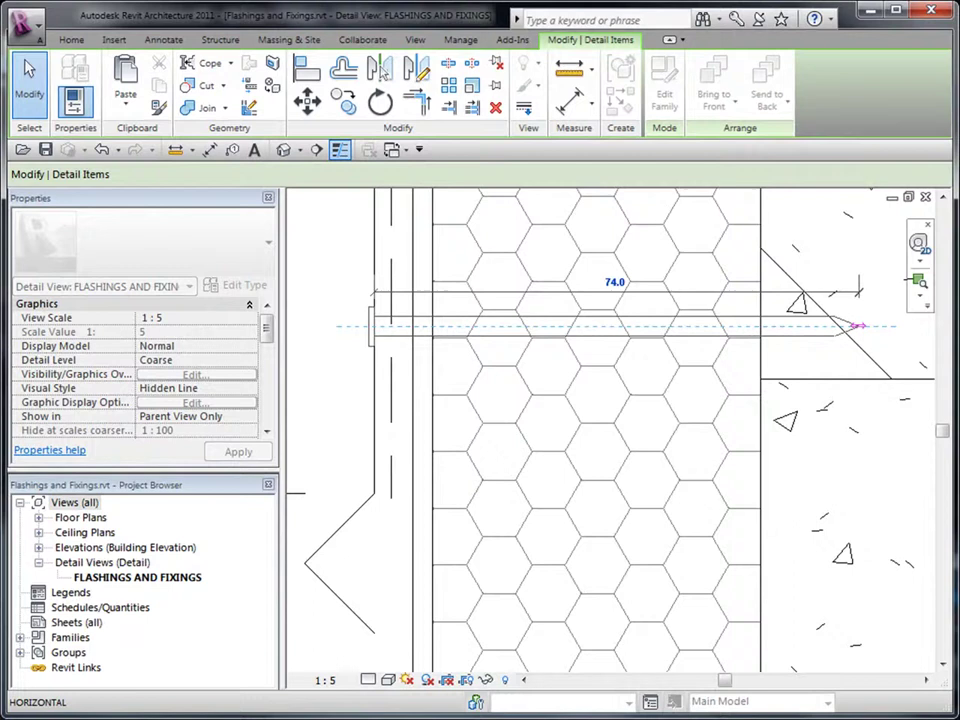
pyautogui.moveTo(568, 326); pyautogui.dragTo(537, 326)
pyautogui.press('Escape')
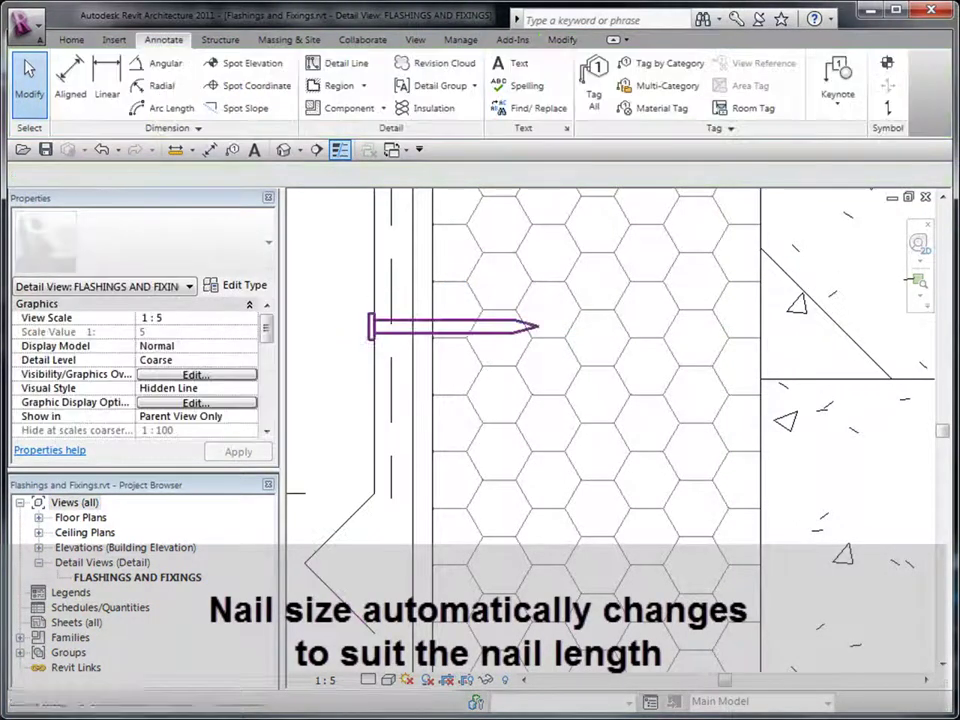
pyautogui.click(537, 326)
pyautogui.moveTo(537, 326); pyautogui.dragTo(720, 326)
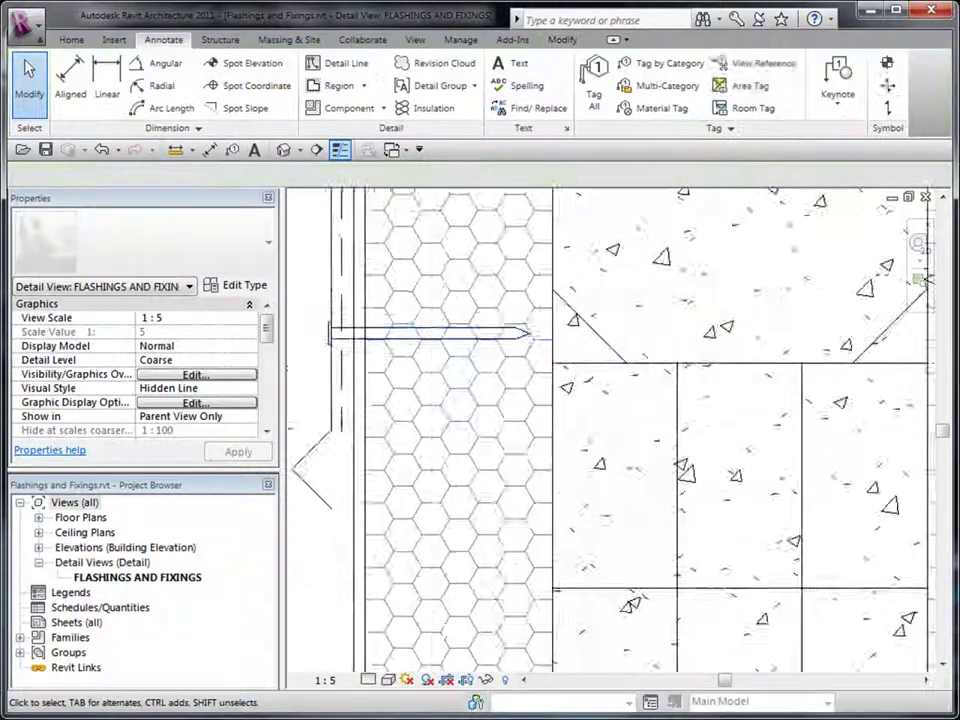
# - Turn off Jolt Head for the nail on the fibre-cement cladding side and shorten it to 55 mm
pyautogui.scroll(-6, 382, 312)
pyautogui.scroll(7, 764, 311)
pyautogui.click(694, 284)
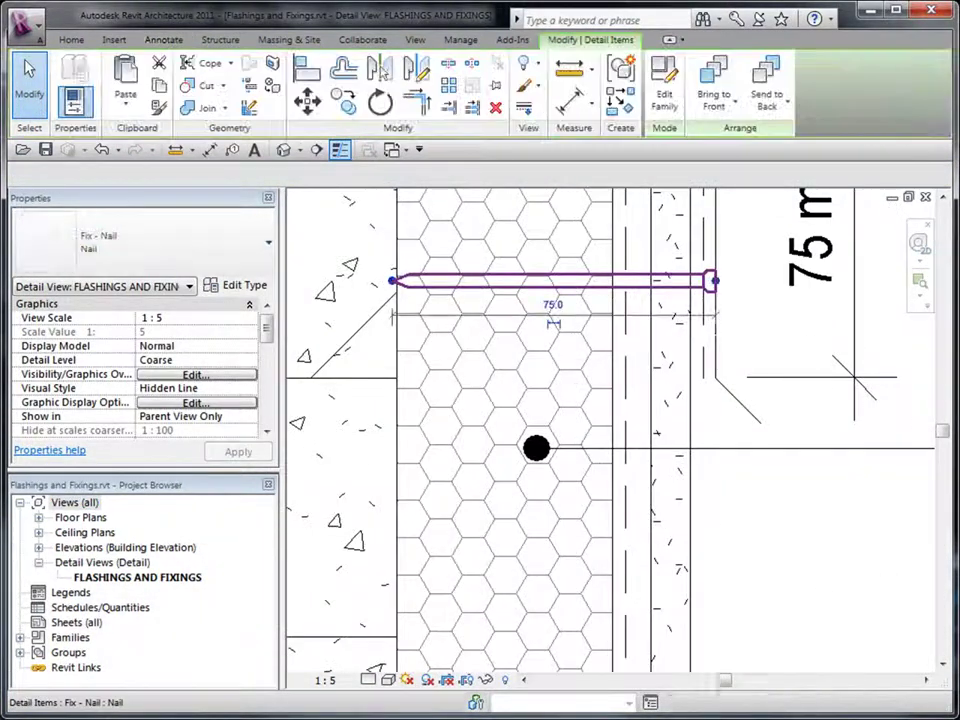
pyautogui.click(152, 360)
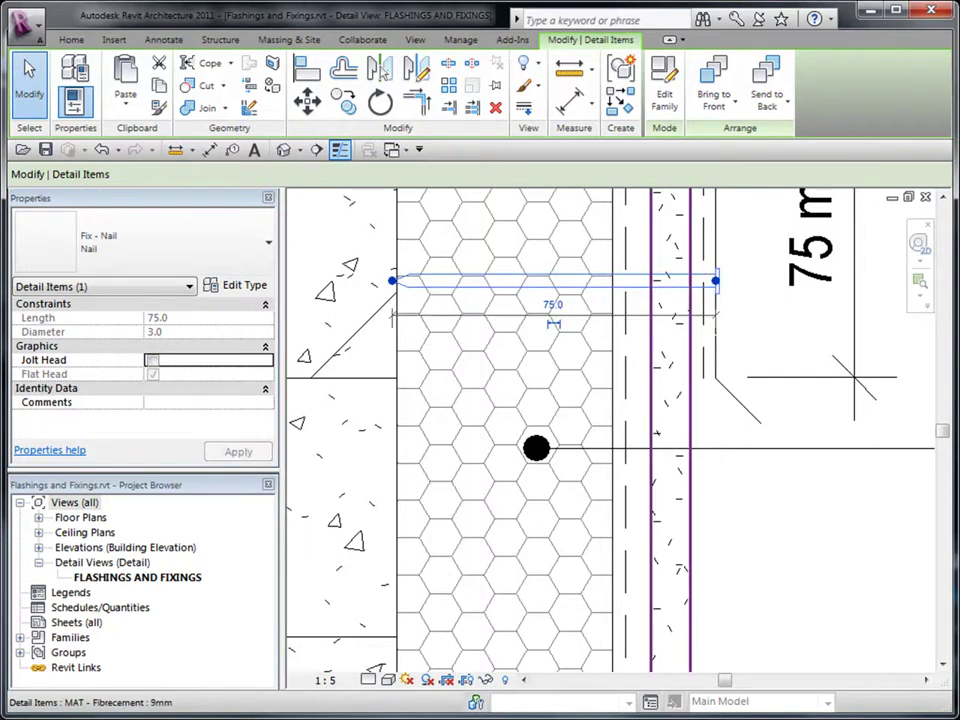
pyautogui.moveTo(392, 281); pyautogui.dragTo(406, 281)
pyautogui.moveTo(478, 281); pyautogui.dragTo(478, 281)
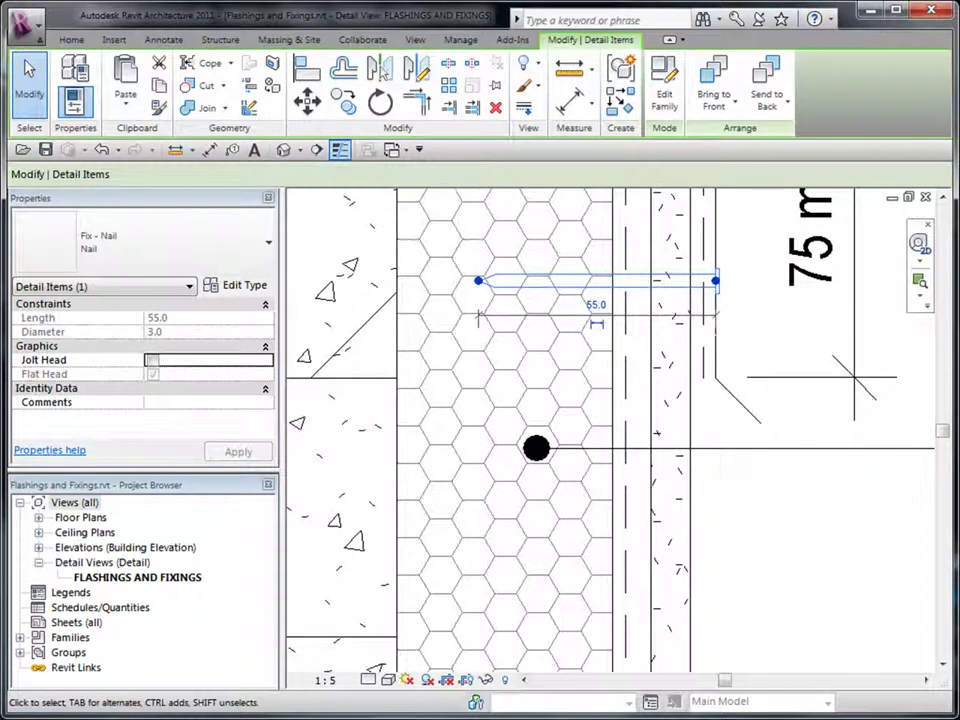
# - Set the gutter-side nail's length to exactly 55 mm
pyautogui.scroll(-3, 865, 325)
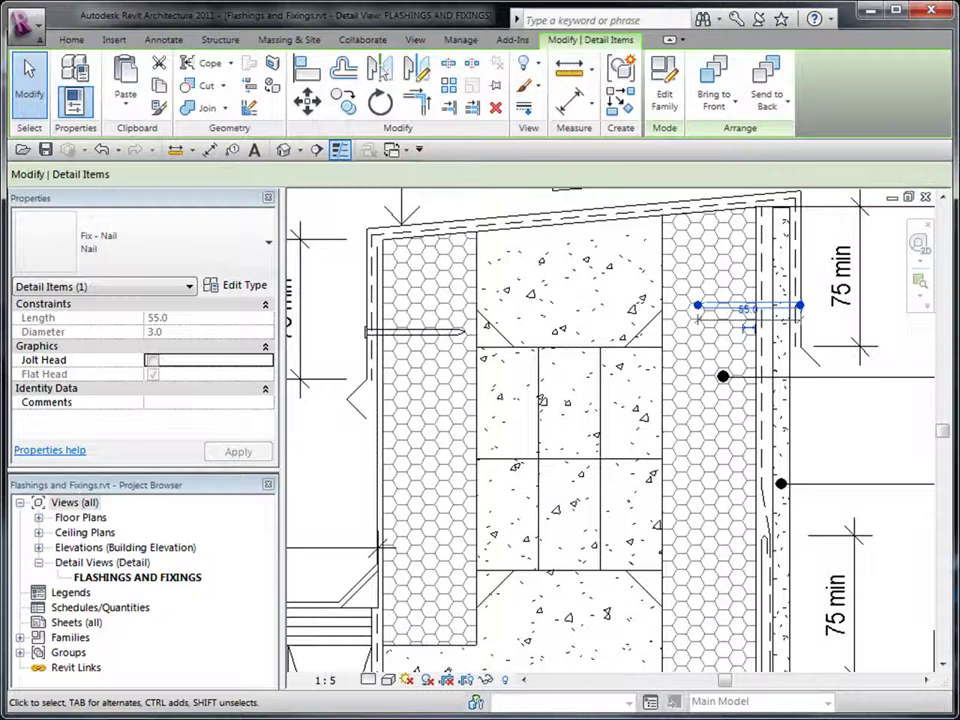
pyautogui.click(415, 331)
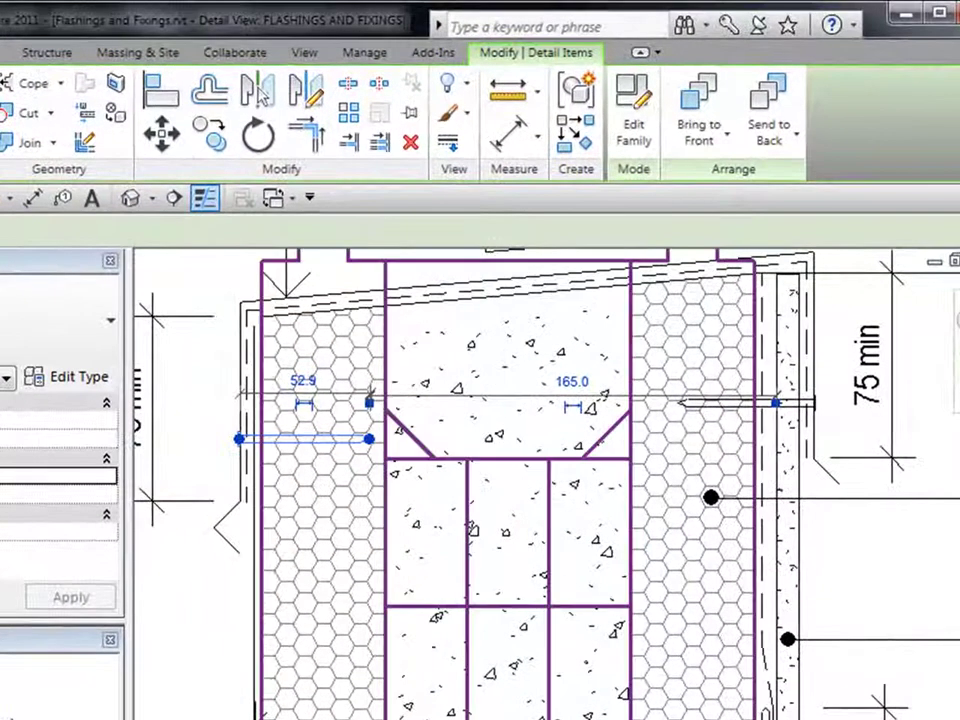
pyautogui.click(303, 381)
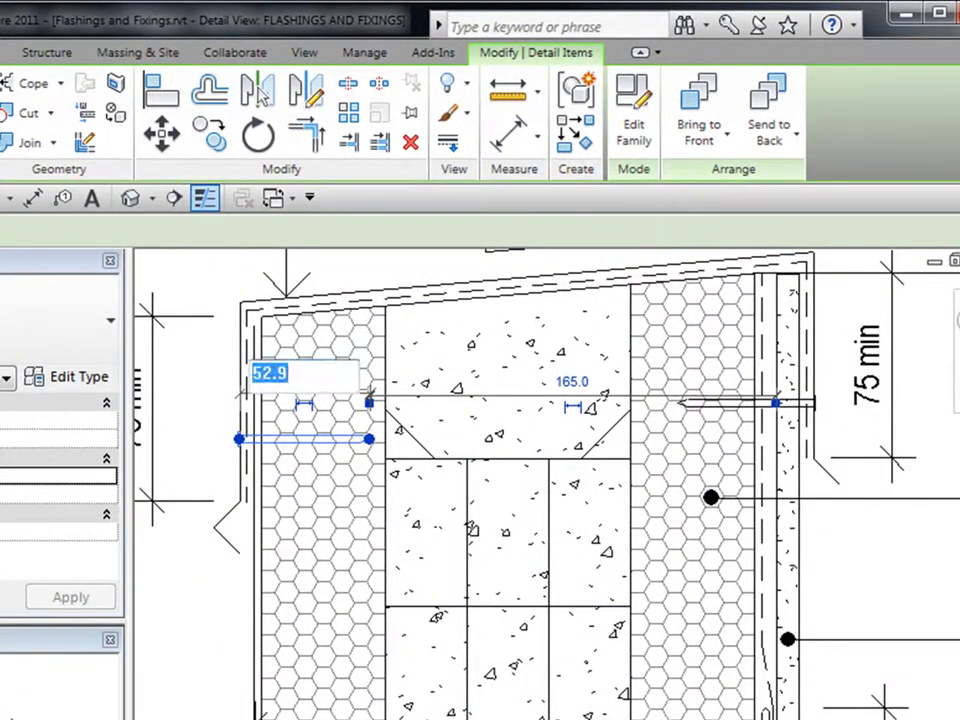
pyautogui.write('55')
pyautogui.press('Return')
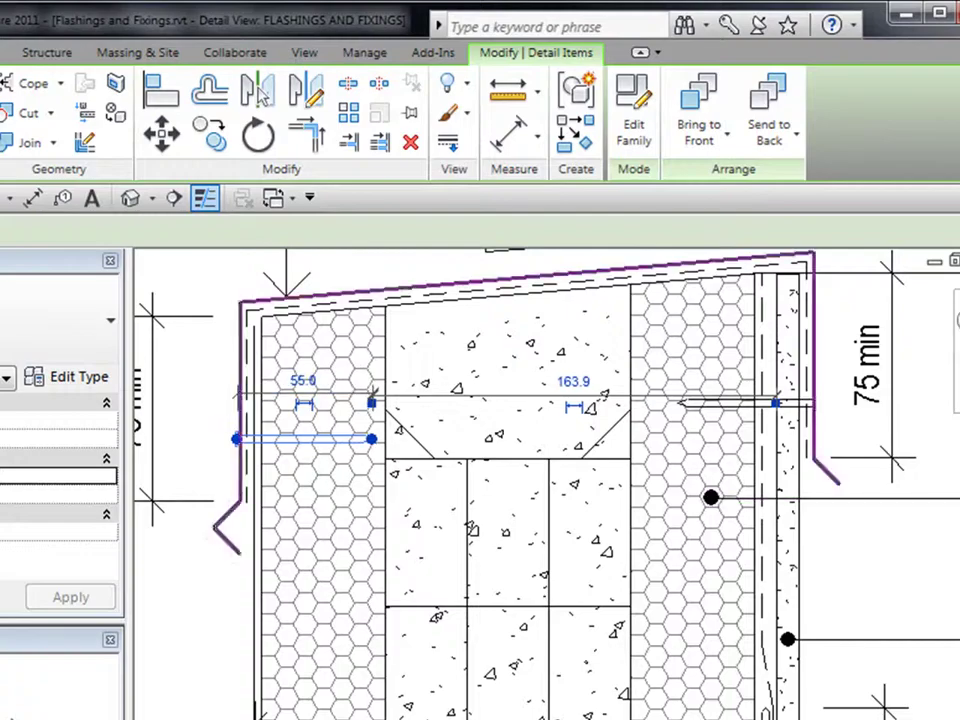
pyautogui.press('Escape')
# - Change the symbolic fixing through the hardwood ceiling batten to the Button Head type of Fix - Bolt
pyautogui.scroll(-3, 643, 429)
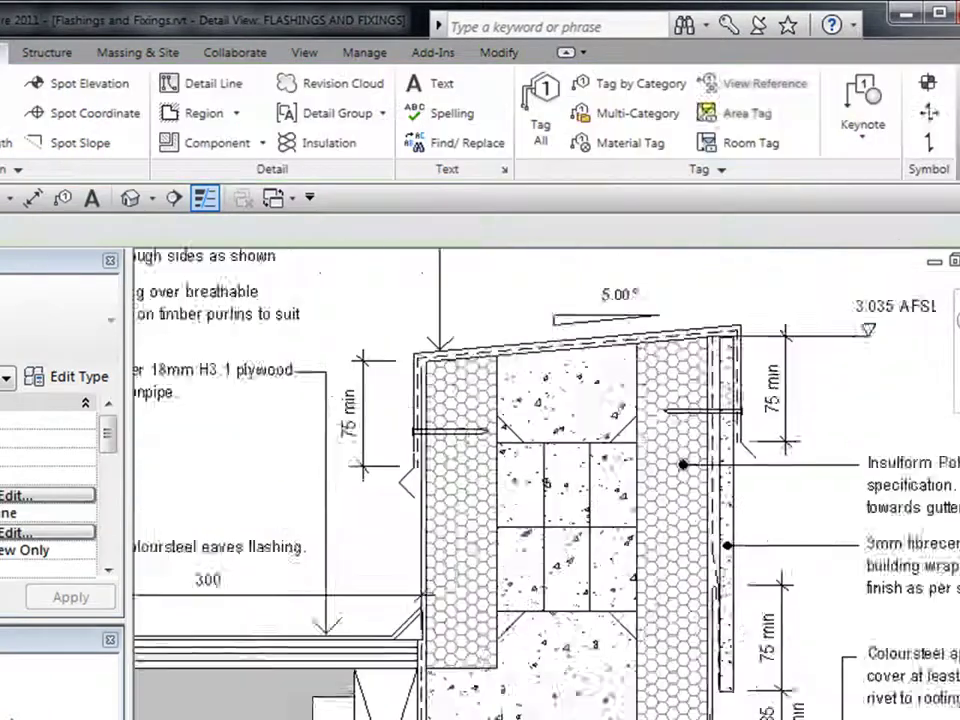
pyautogui.scroll(2, 504, 431)
pyautogui.scroll(-3, 518, 424)
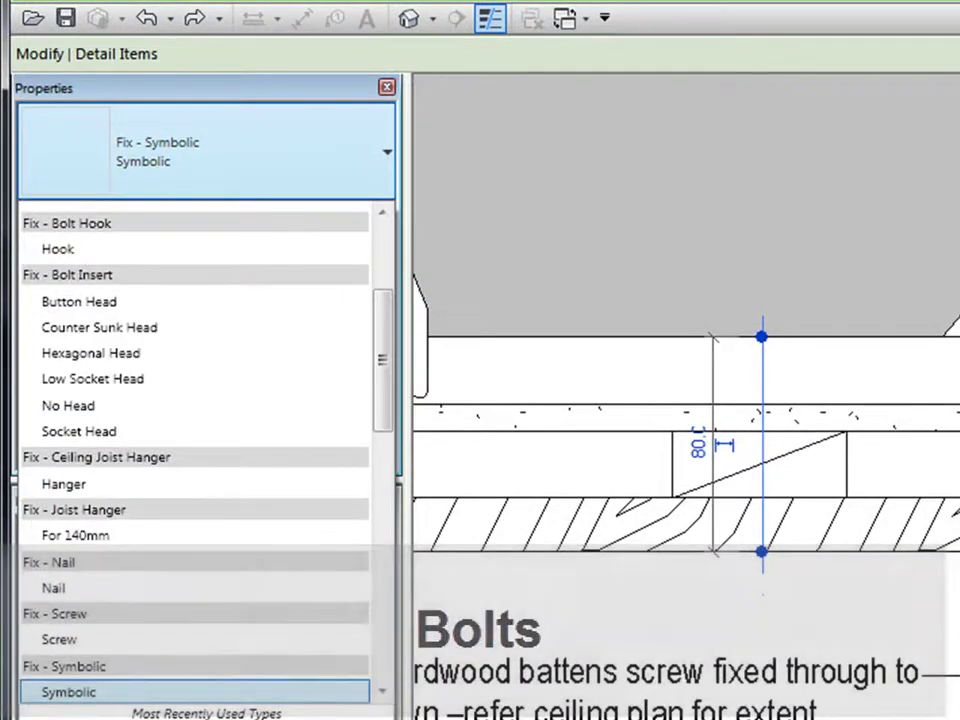
pyautogui.scroll(2, 200, 450)
pyautogui.scroll(1, 200, 450)
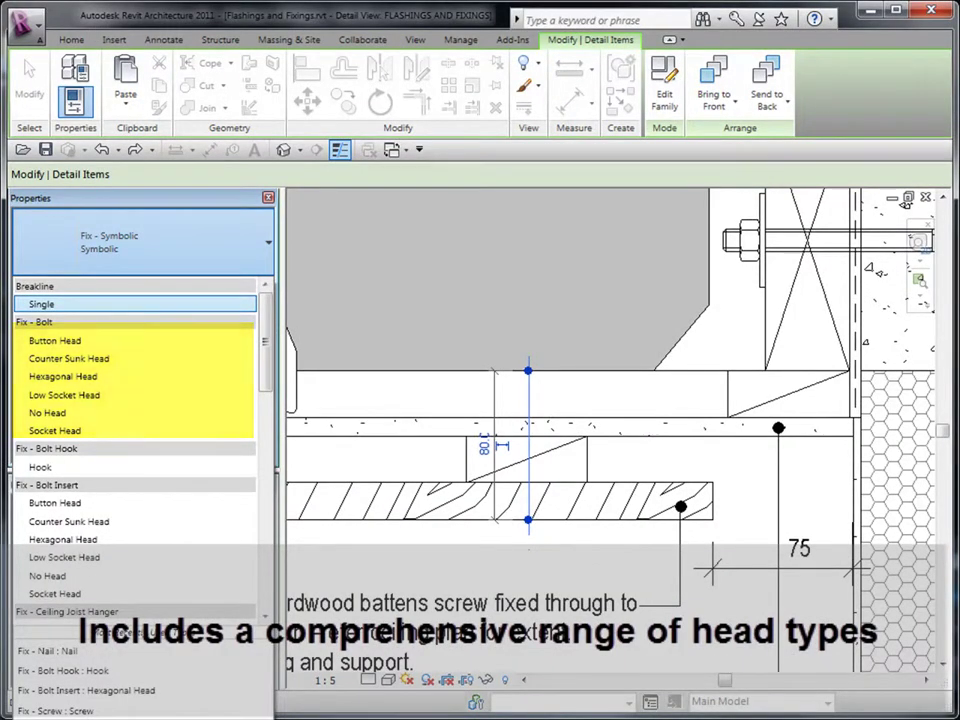
pyautogui.click(55, 341)
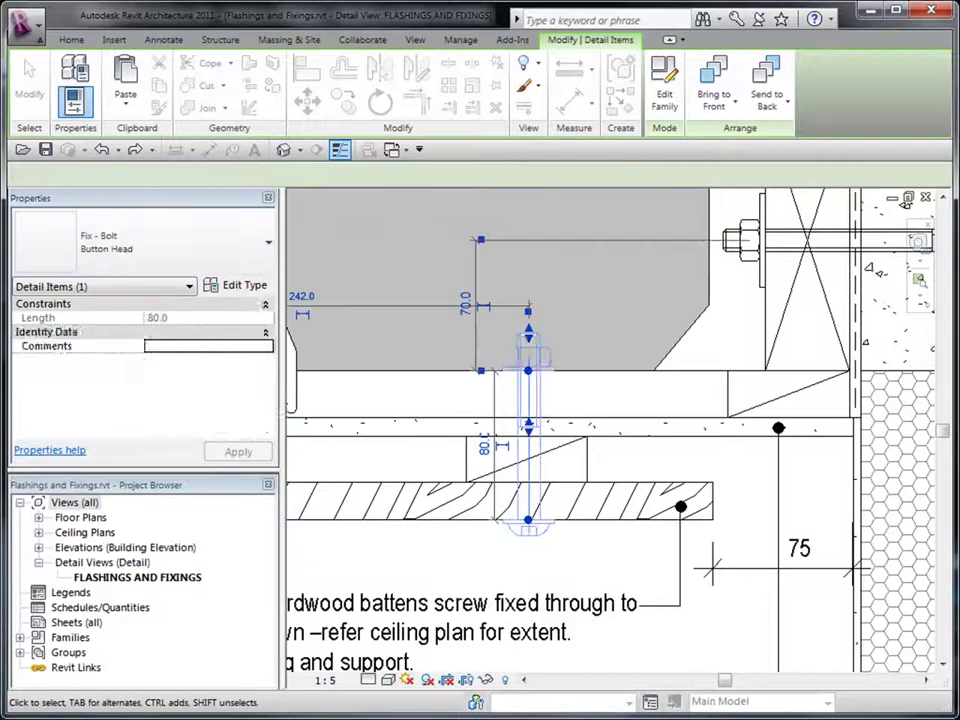
pyautogui.click(614, 537)
# - Extend the threaded end of the button head bolt further beyond its nut
pyautogui.scroll(2, 614, 537)
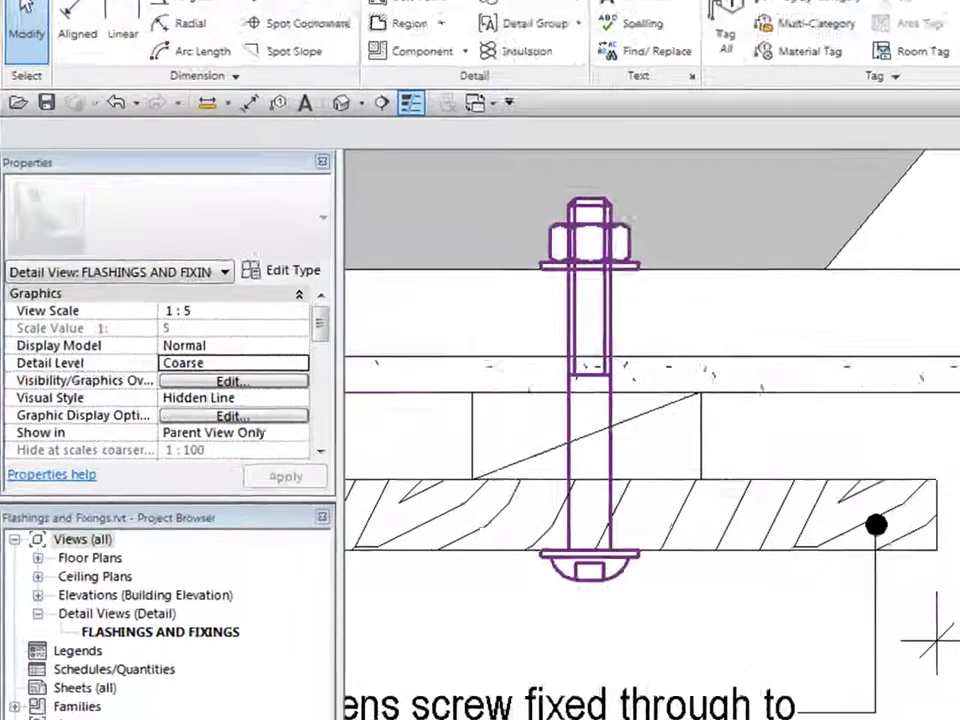
pyautogui.click(485, 300)
pyautogui.moveTo(638, 185); pyautogui.dragTo(638, 151)
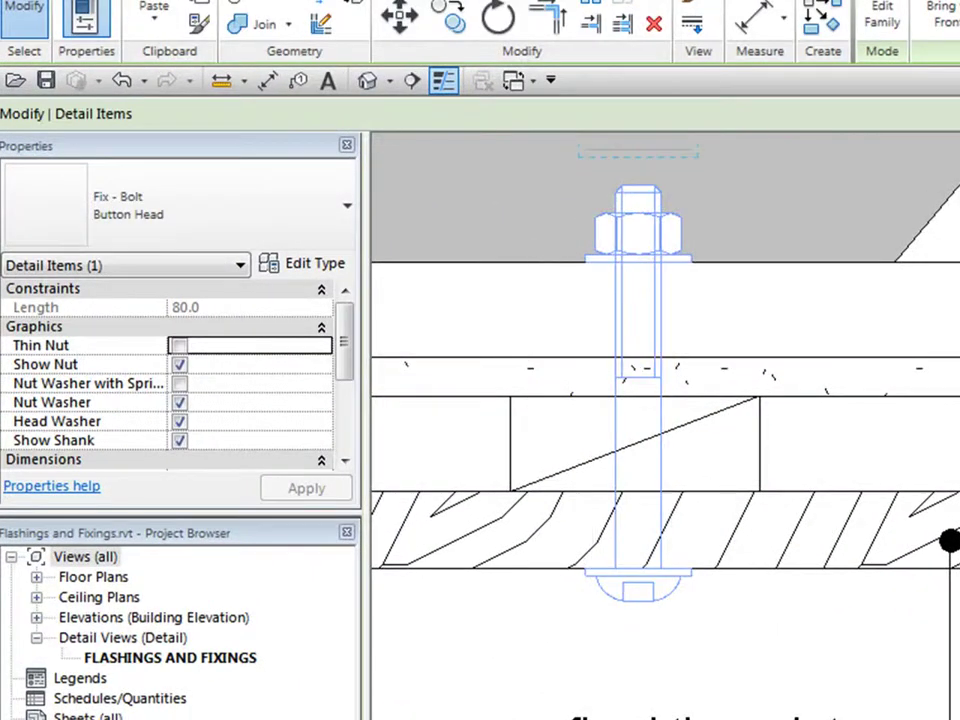
pyautogui.press('Escape')
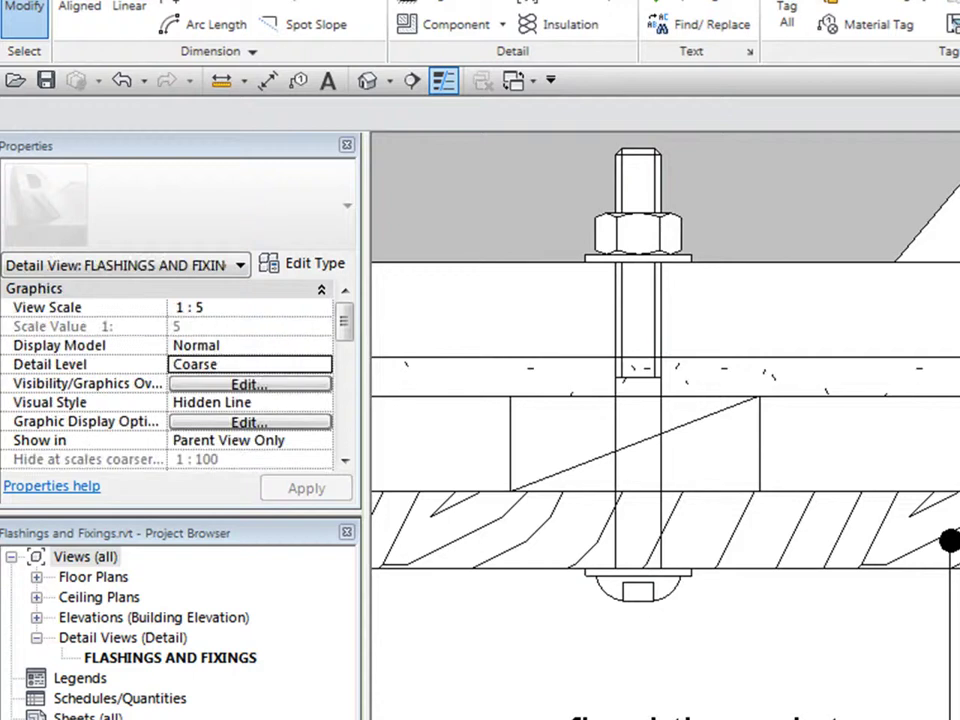
# - Add an aligned dimension from the hardwood batten's end to the bolt's centreline, in line with the 75 mm dimension
pyautogui.scroll(-3, 870, 485)
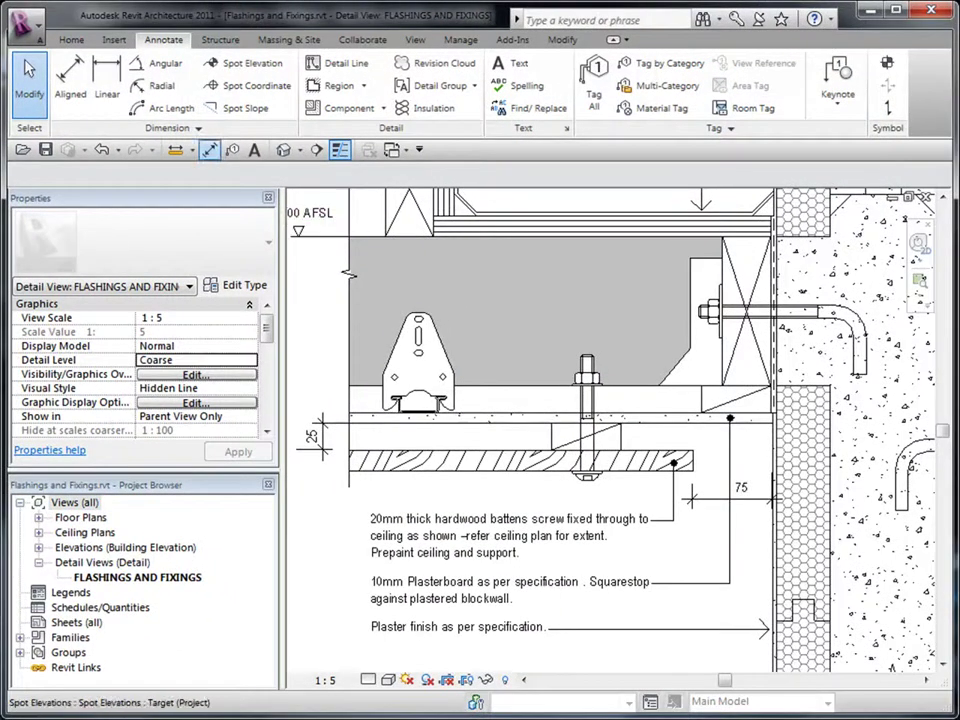
pyautogui.click(209, 150)
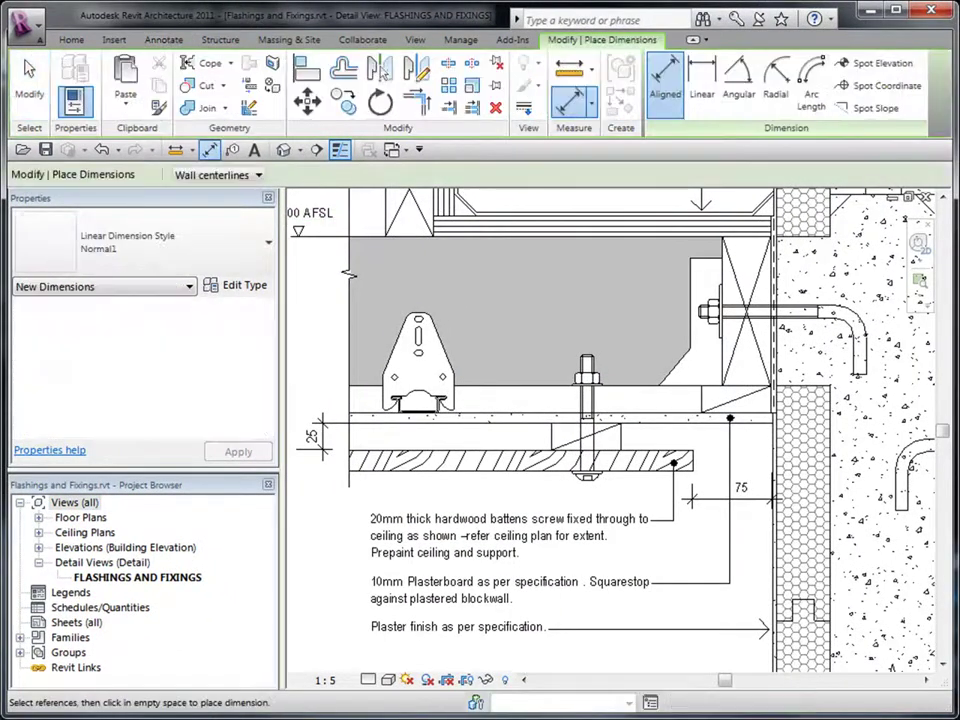
pyautogui.scroll(2, 884, 655)
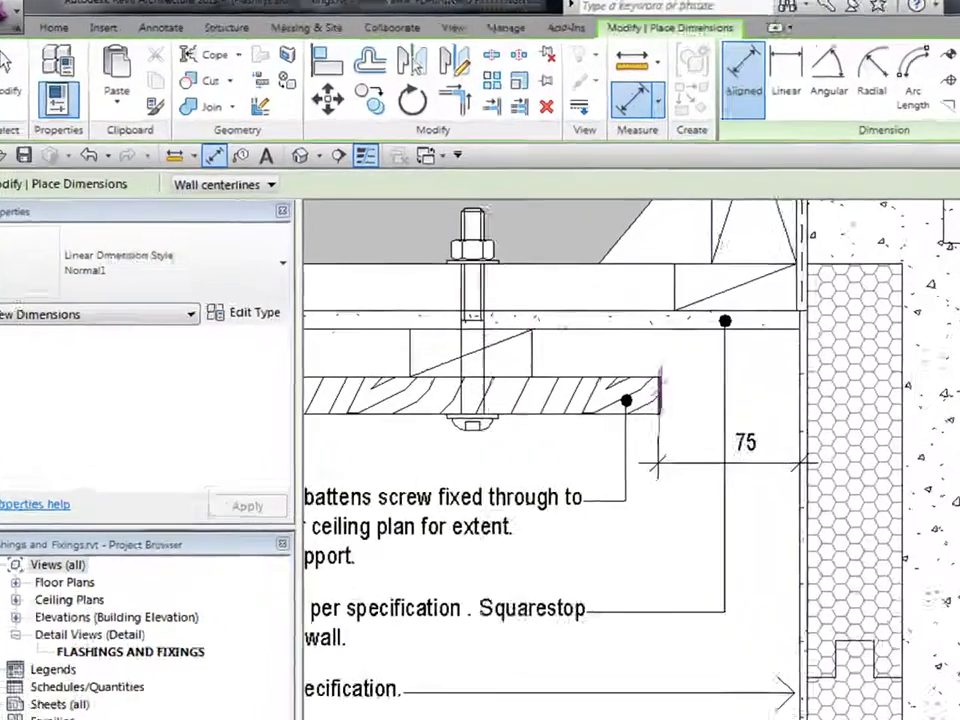
pyautogui.click(593, 353)
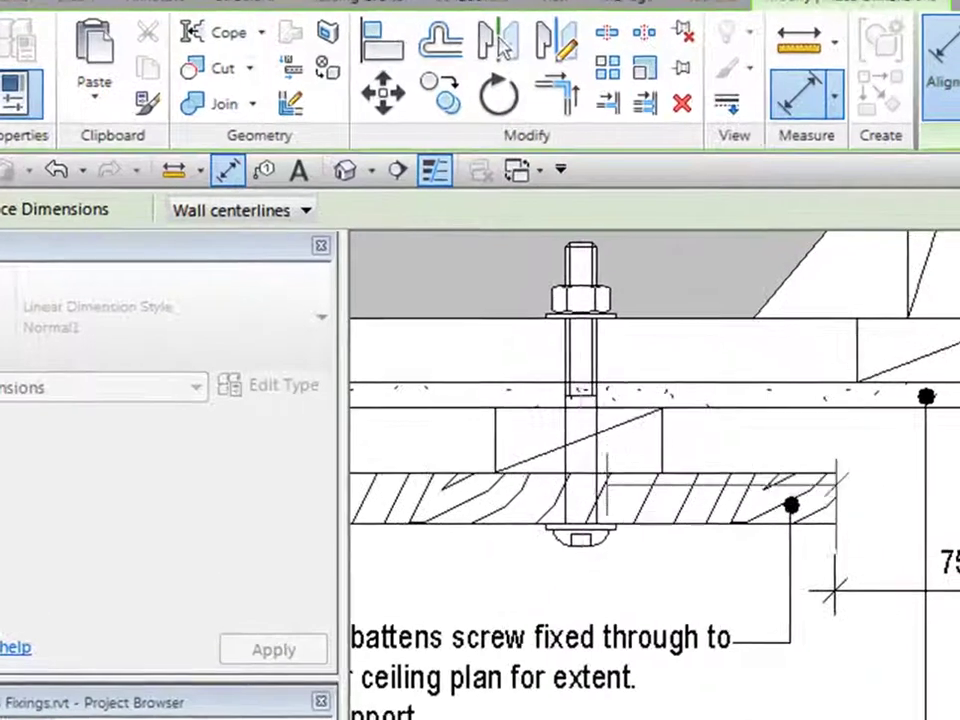
pyautogui.click(432, 353)
pyautogui.click(754, 594)
pyautogui.press('Escape')
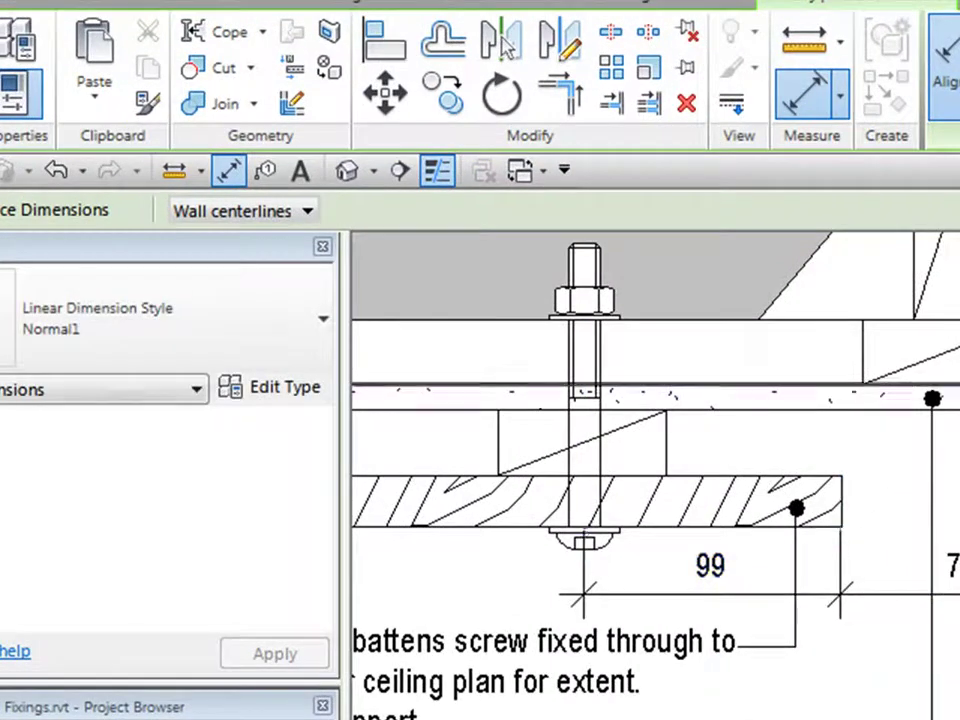
pyautogui.press('Escape')
# - Move the button head bolt so its centreline is 100 mm from the batten's end
pyautogui.click(600, 531)
pyautogui.click(711, 578)
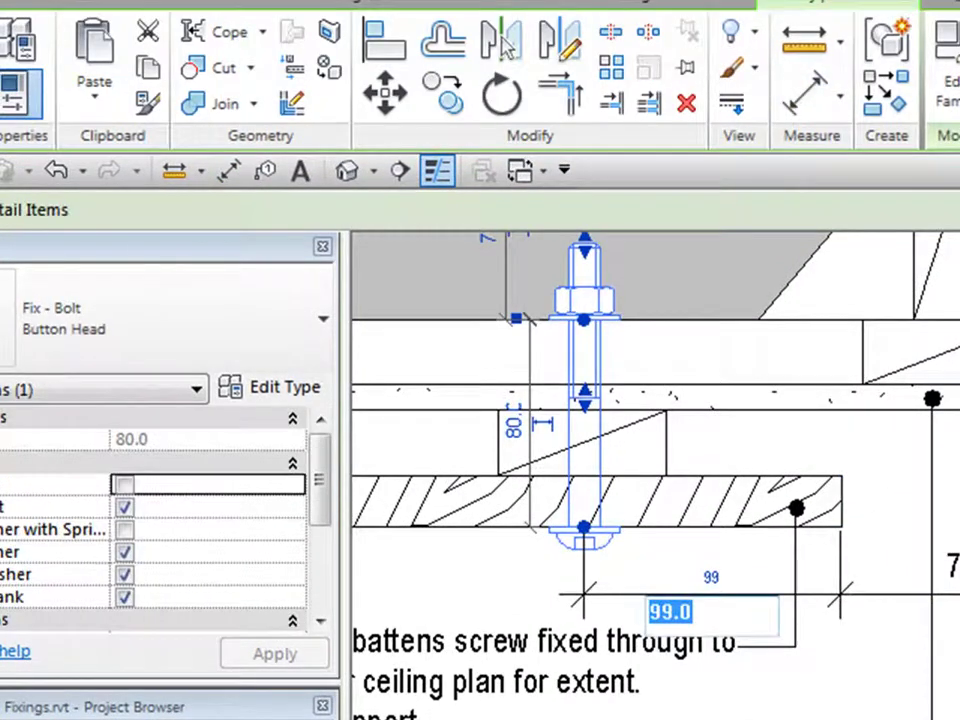
pyautogui.write('100')
pyautogui.press('Return')
pyautogui.press('Escape')
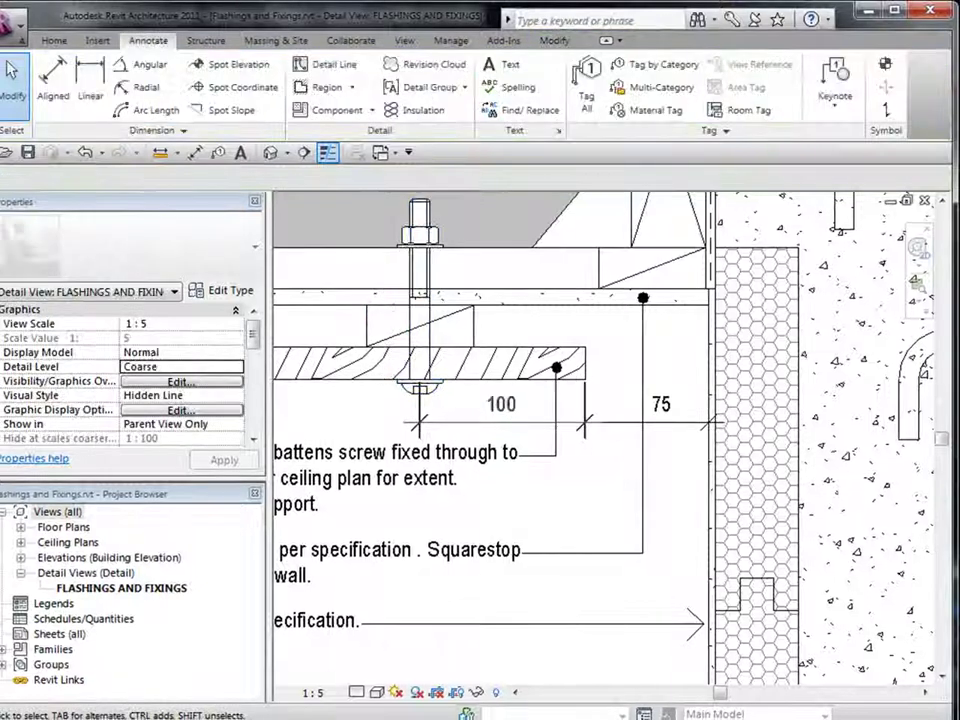
# - Change the button head bolt through the ceiling batten to the Screw type of Fix - Screw
pyautogui.scroll(-1, 520, 410)
pyautogui.moveTo(520, 410)
pyautogui.mouseDown(button='middle')
pyautogui.moveTo(700, 319)
pyautogui.moveTo(706, 509)
pyautogui.mouseUp(button='middle')
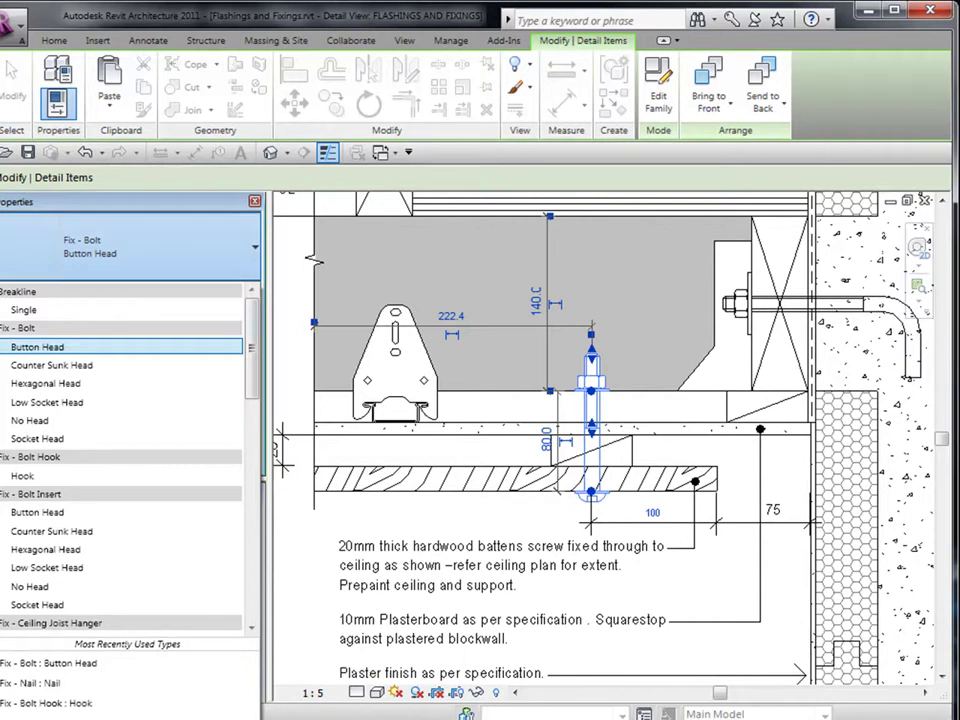
pyautogui.scroll(-4, 125, 460)
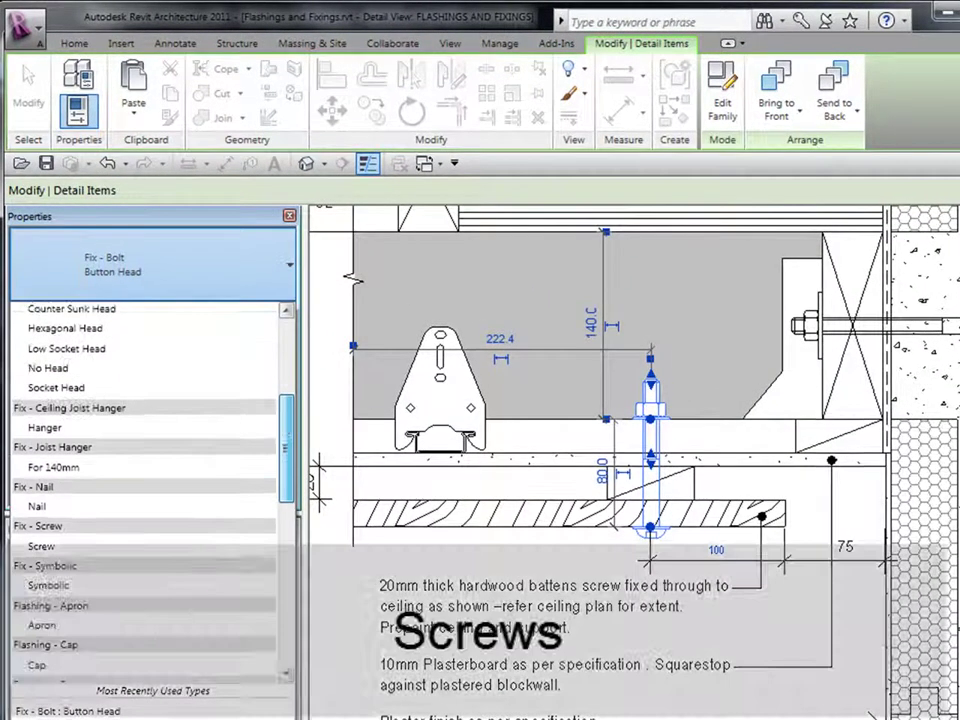
pyautogui.click(140, 546)
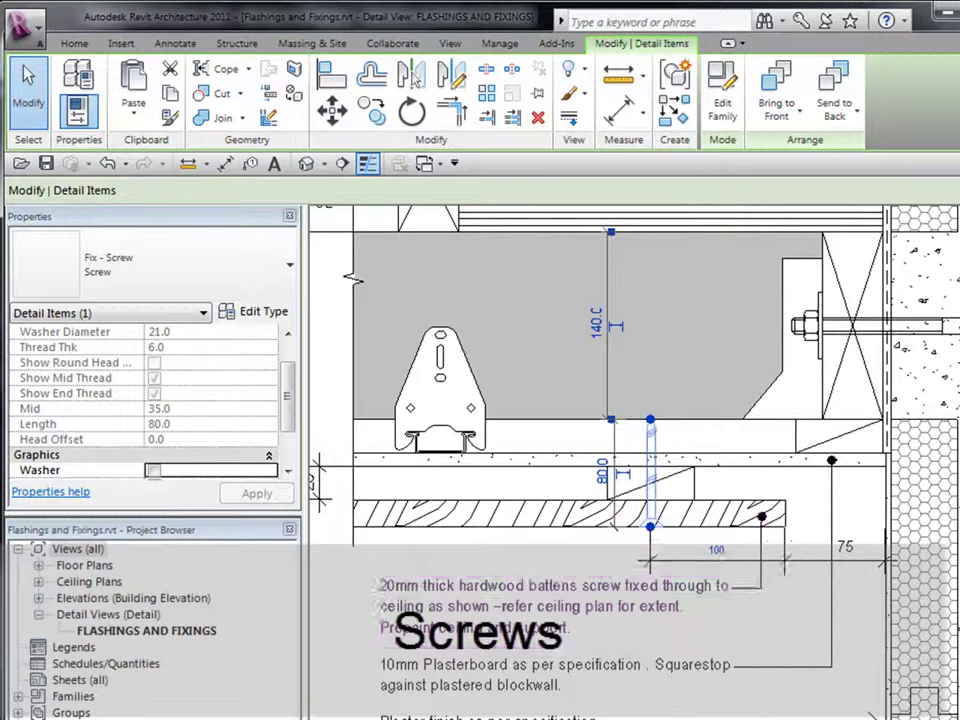
# - Shorten the batten screw to 40 mm so its tip ends inside the timber packer above the batten
pyautogui.scroll(3, 805, 515)
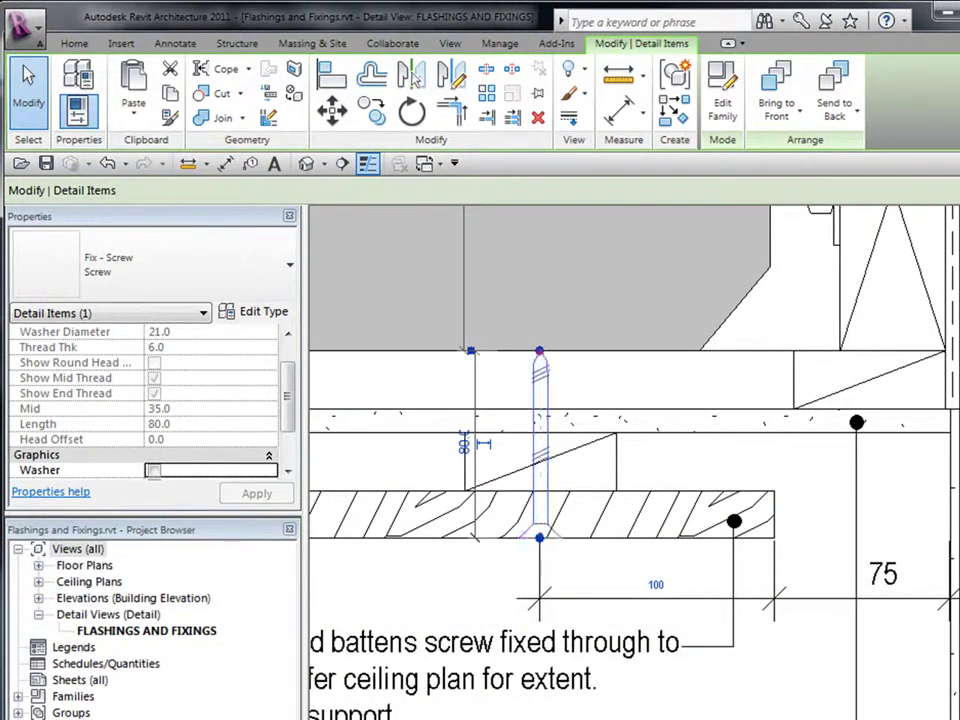
pyautogui.moveTo(539, 351); pyautogui.dragTo(540, 444)
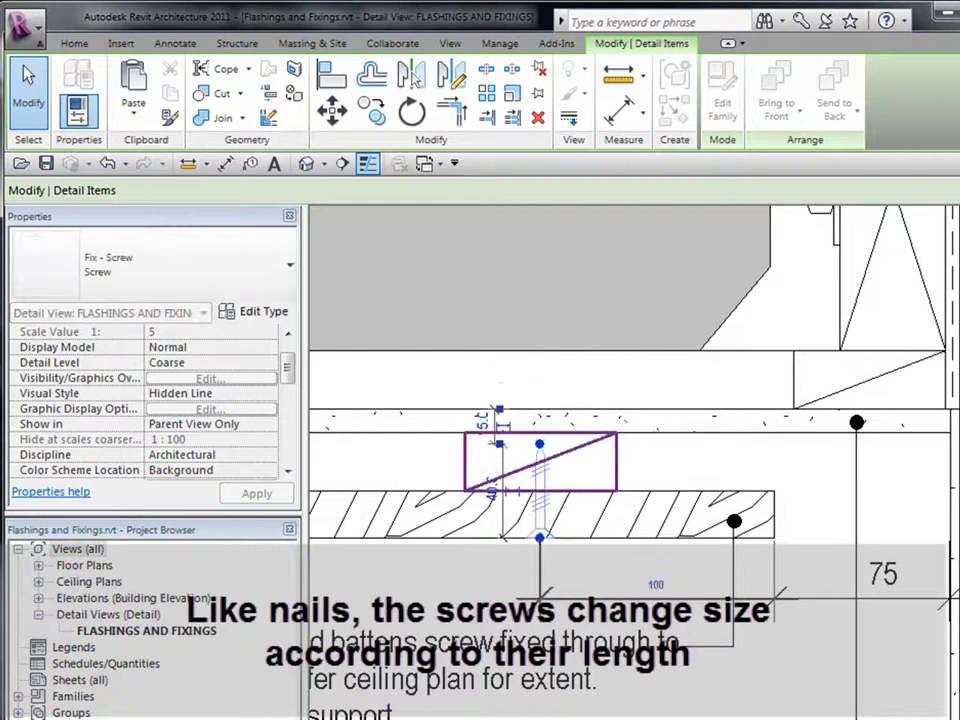
pyautogui.scroll(3, 576, 489)
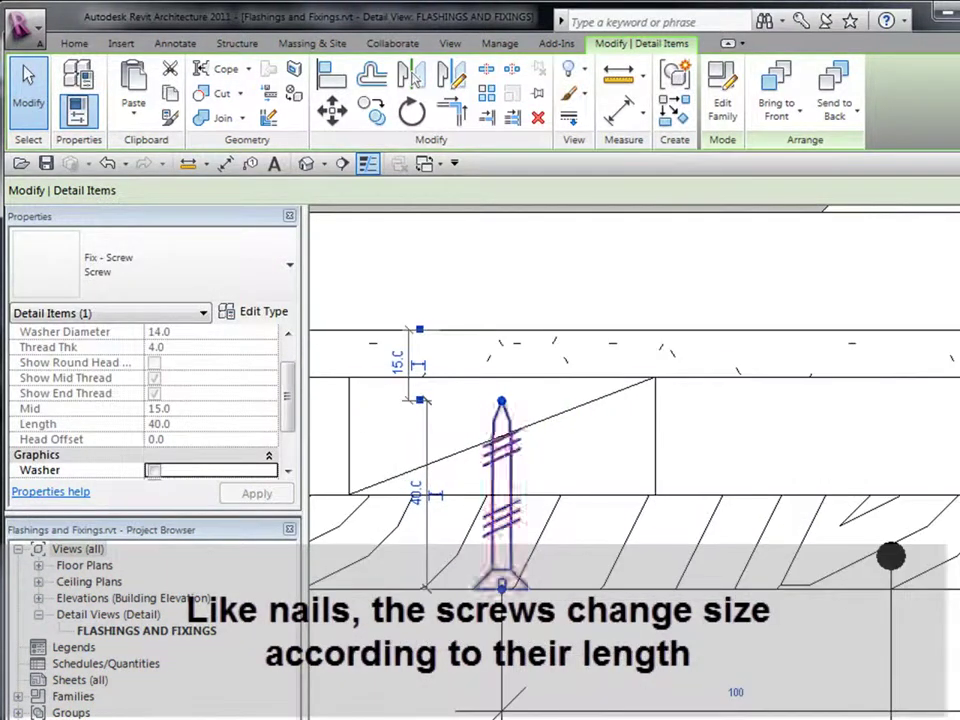
pyautogui.scroll(-1, 526, 455)
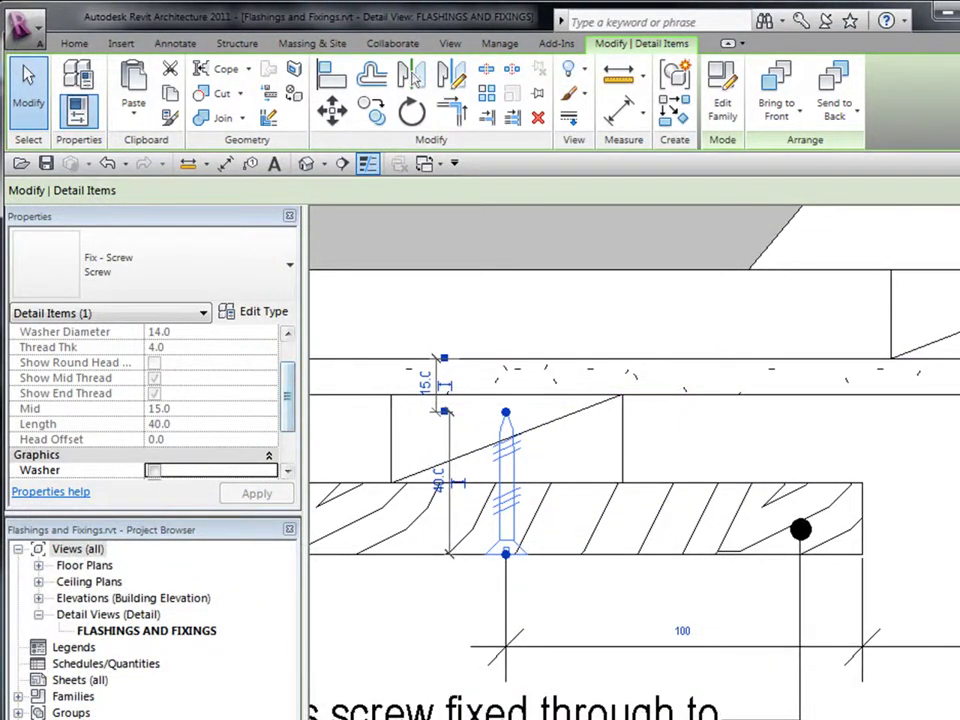
# - Turn on the round head and the washer for the screw through the hardwood ceiling batten
pyautogui.scroll(-2, 150, 400)
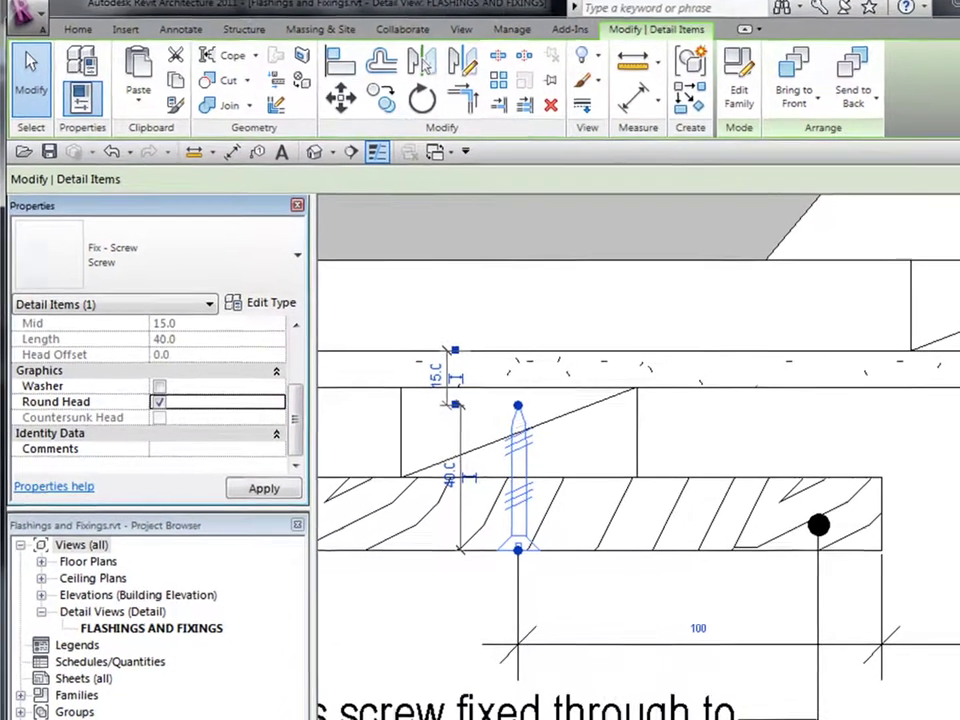
pyautogui.click(154, 394)
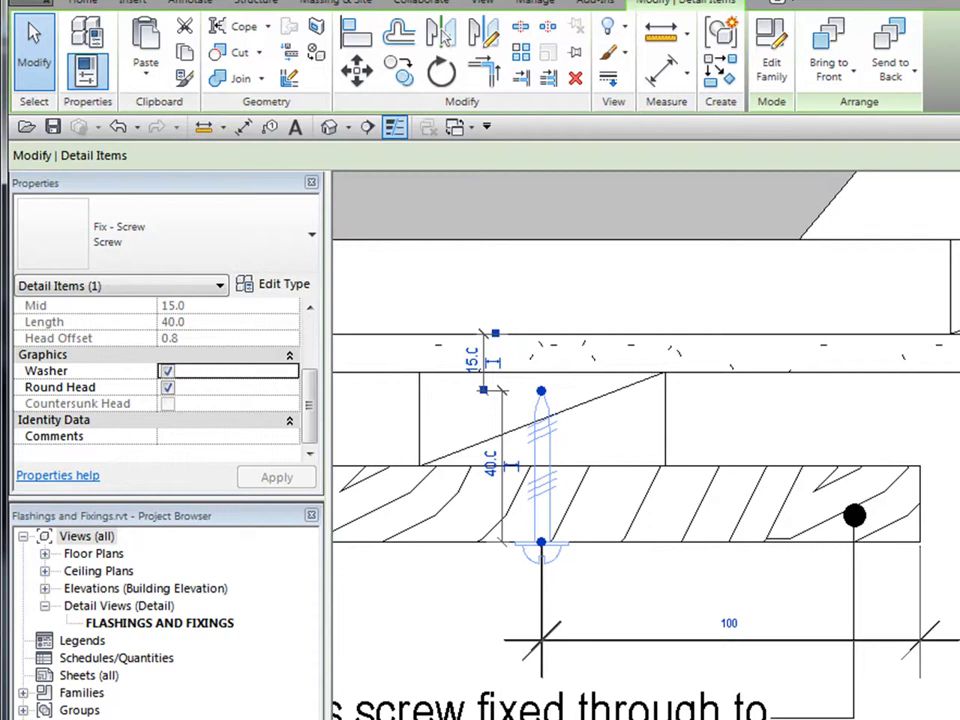
pyautogui.click(716, 391)
pyautogui.scroll(-5, 716, 391)
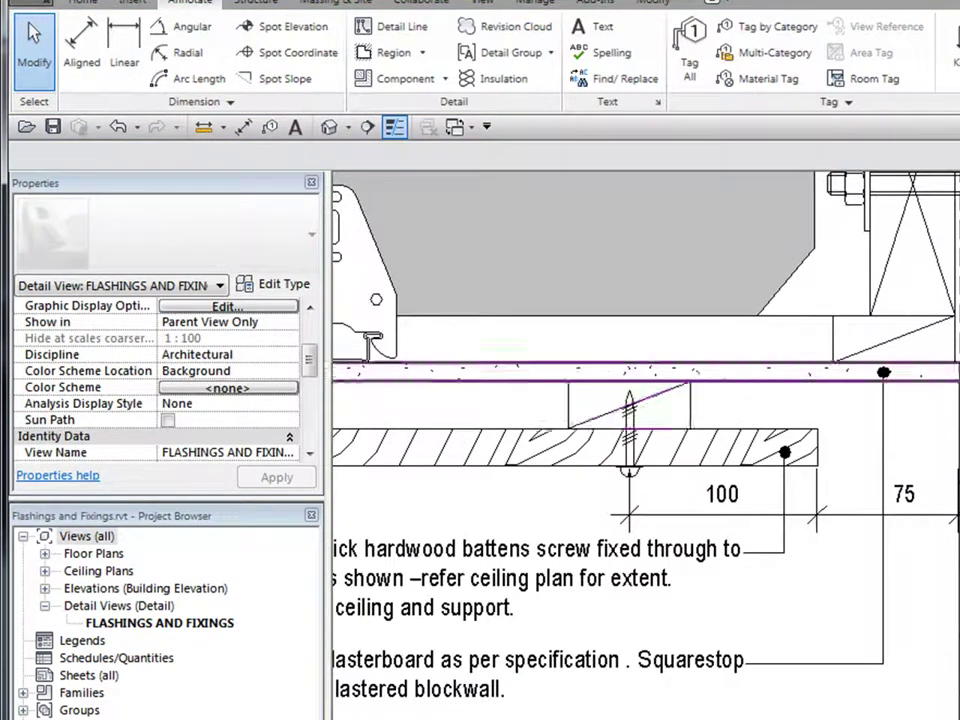
# - Tag the lower hook bolt through the timber with a free-end-leader multi-category tag, lined up beneath the DPC note
pyautogui.scroll(4, 599, 502)
pyautogui.scroll(-10, 515, 472)
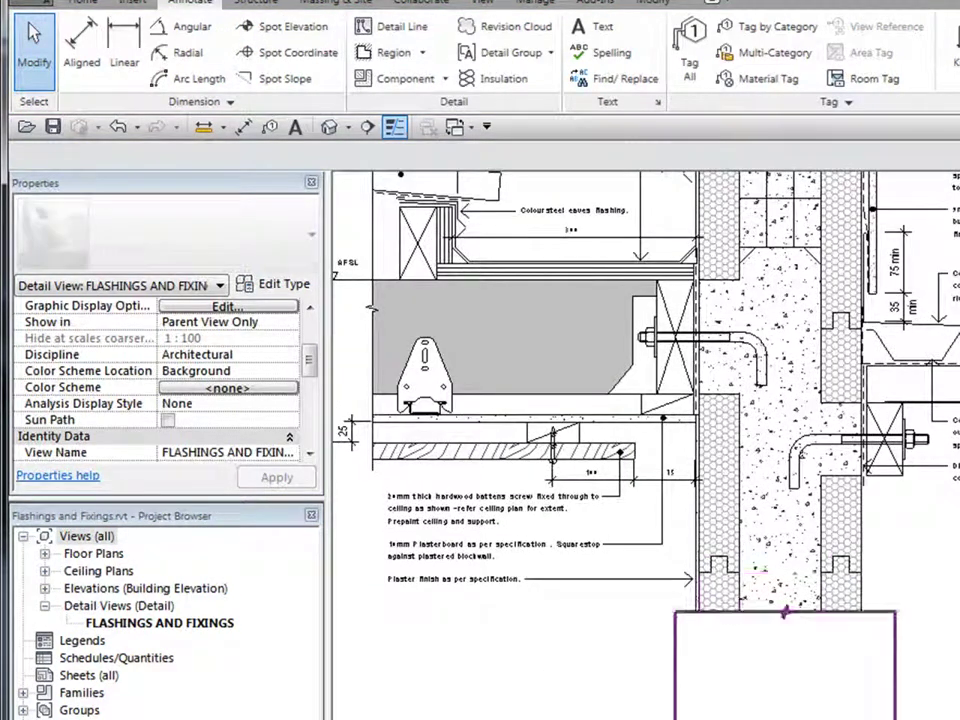
pyautogui.moveTo(900, 519); pyautogui.dragTo(644, 525, button='middle')
pyautogui.scroll(1, 644, 525)
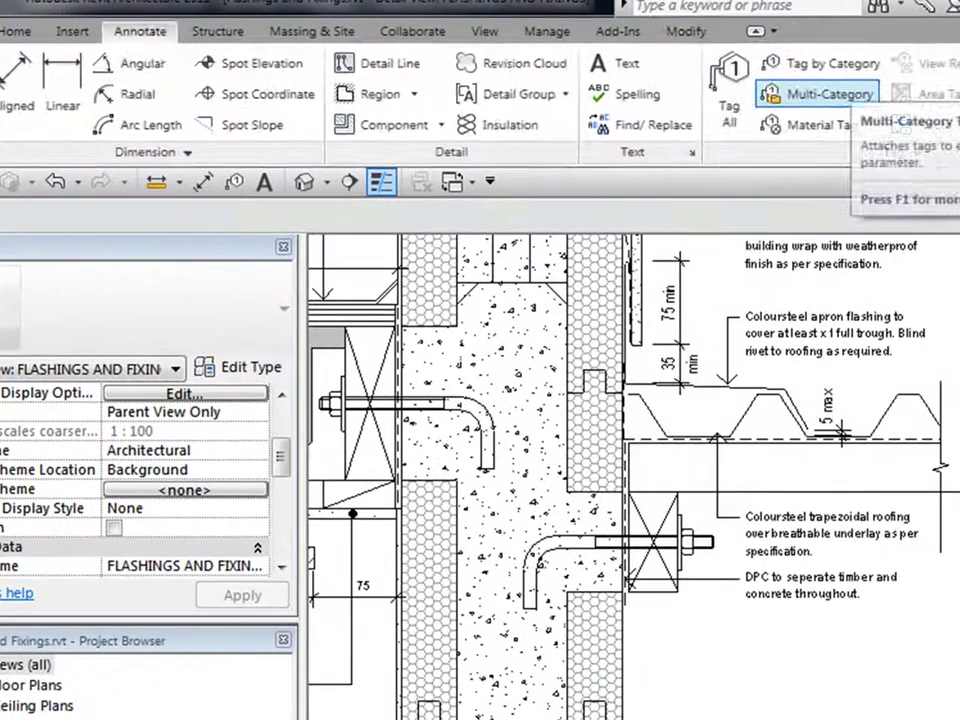
pyautogui.click(750, 52)
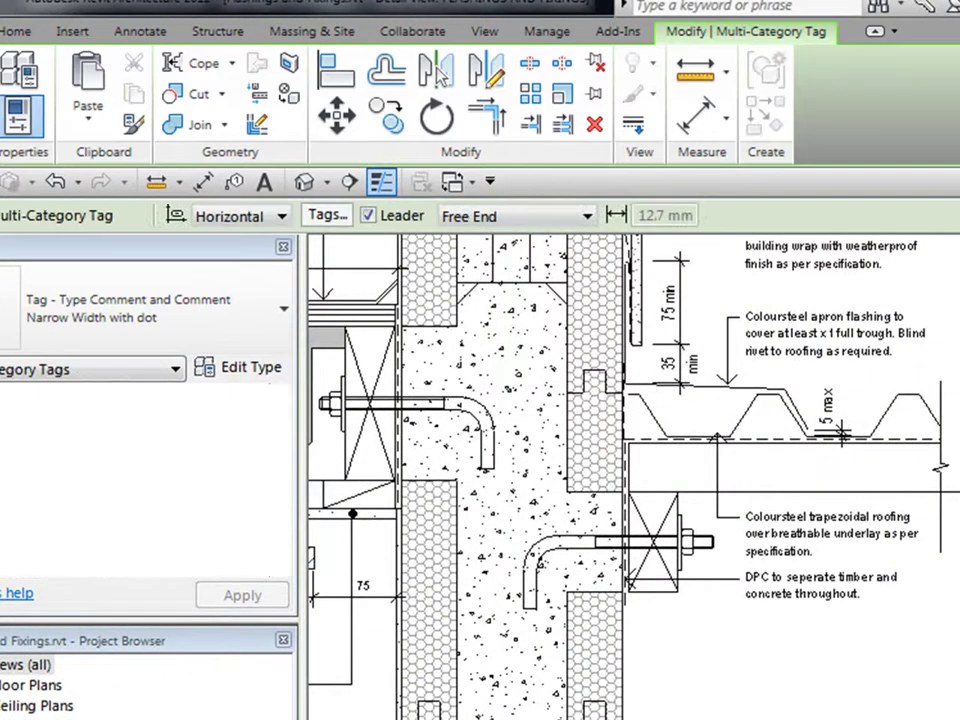
pyautogui.scroll(4, 625, 660)
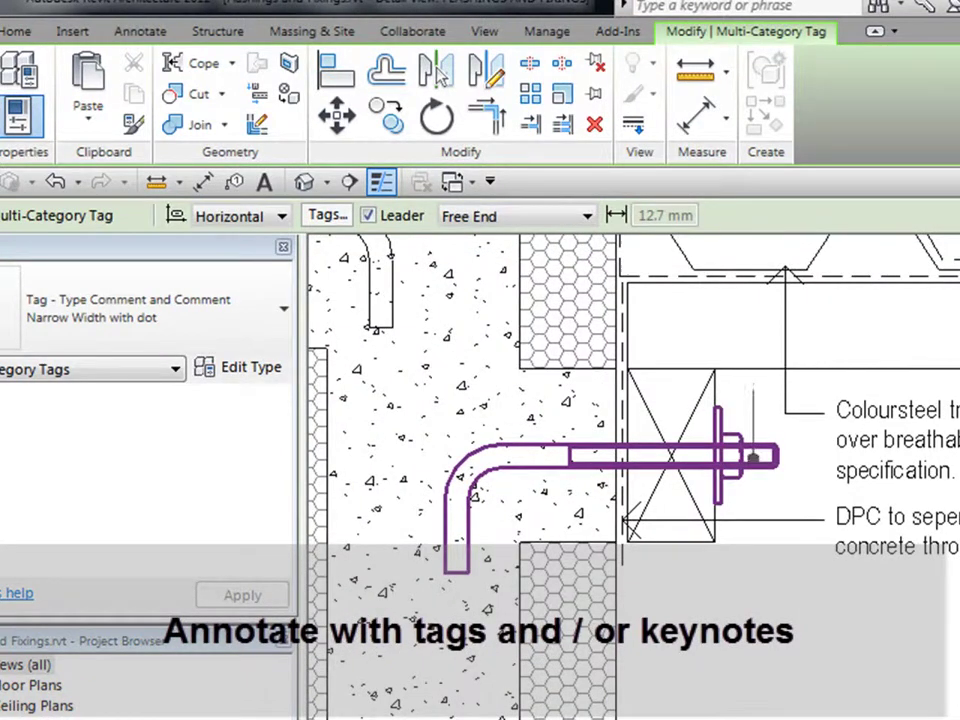
pyautogui.click(753, 457)
pyautogui.click(753, 601)
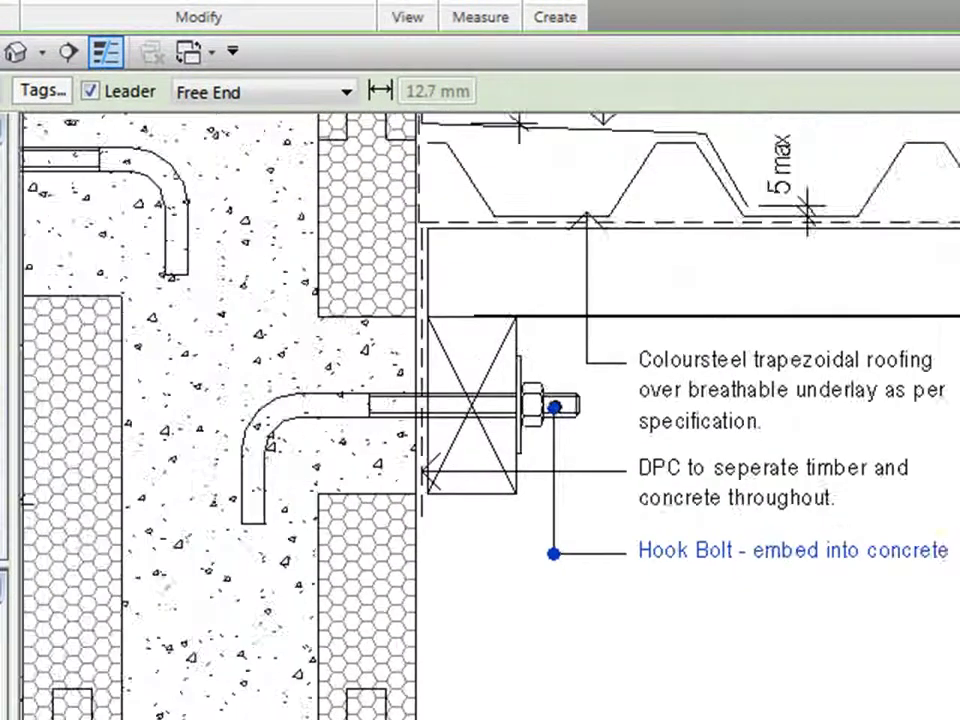
pyautogui.scroll(-1, 647, 611)
pyautogui.press('Escape')
pyautogui.press('Escape')
# - Inspect the hook bolt's tag and the Type Comments in the bolt's type properties, without changing them
pyautogui.click(680, 559)
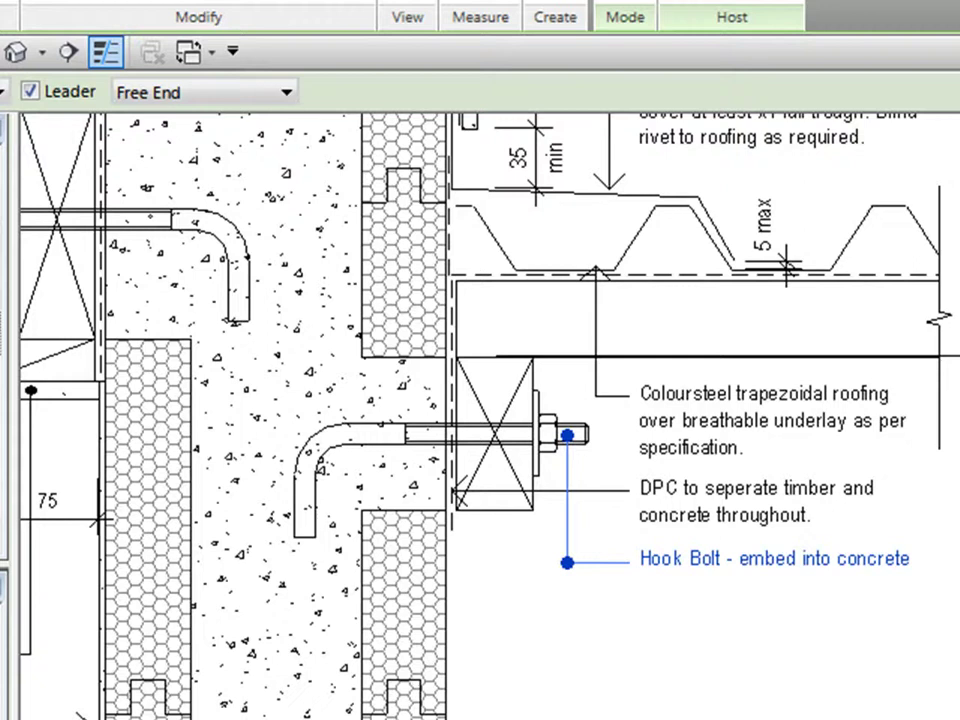
pyautogui.press('Escape')
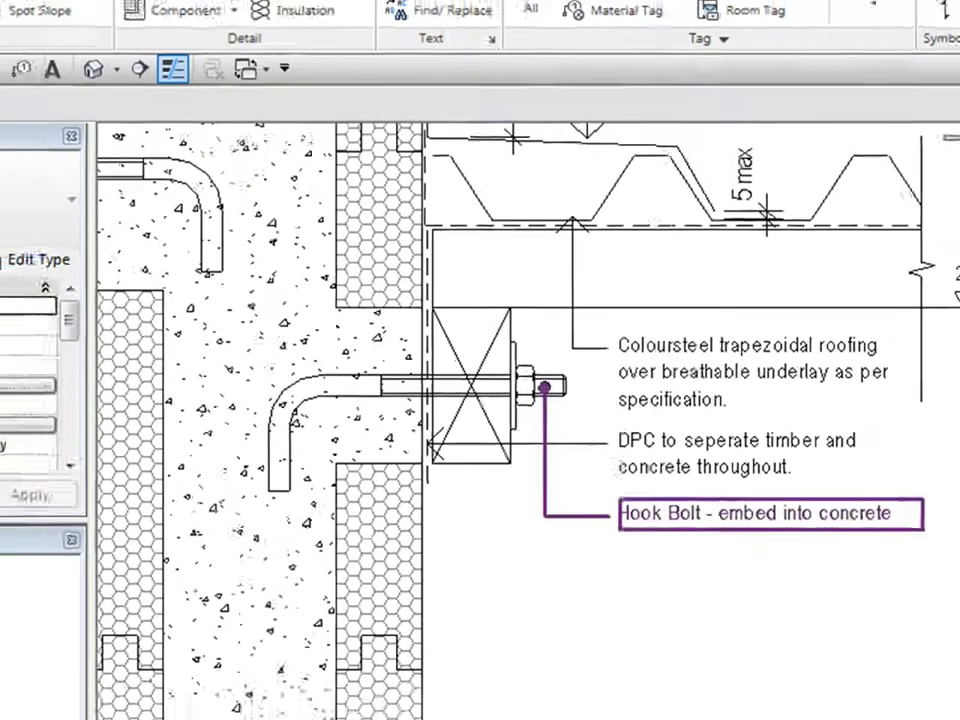
pyautogui.click(720, 559)
pyautogui.press('Escape')
pyautogui.click(505, 343)
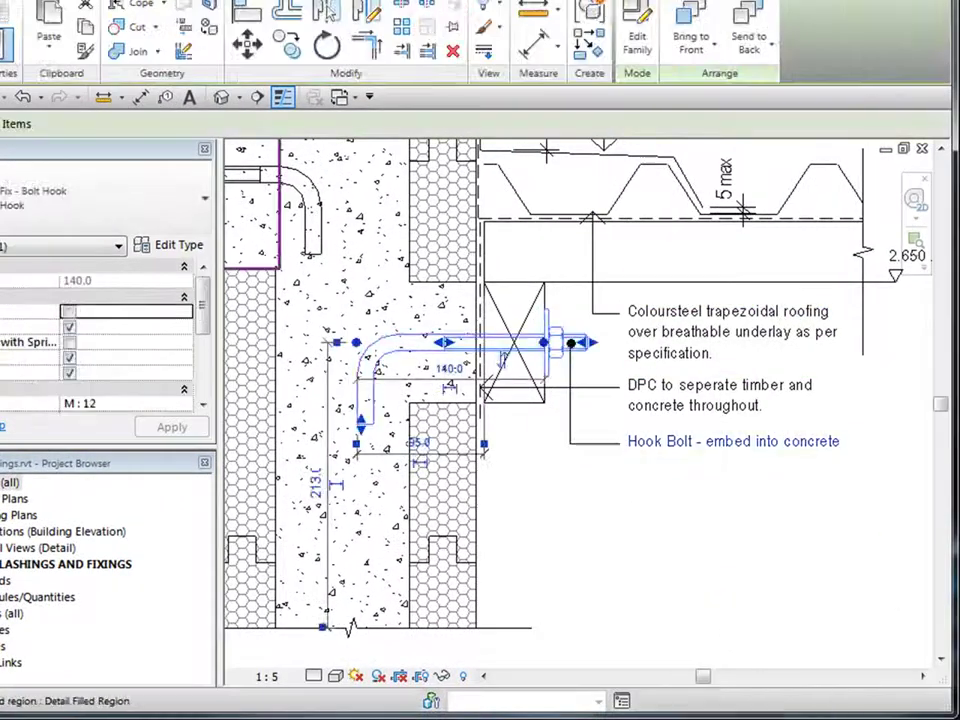
pyautogui.click(170, 244)
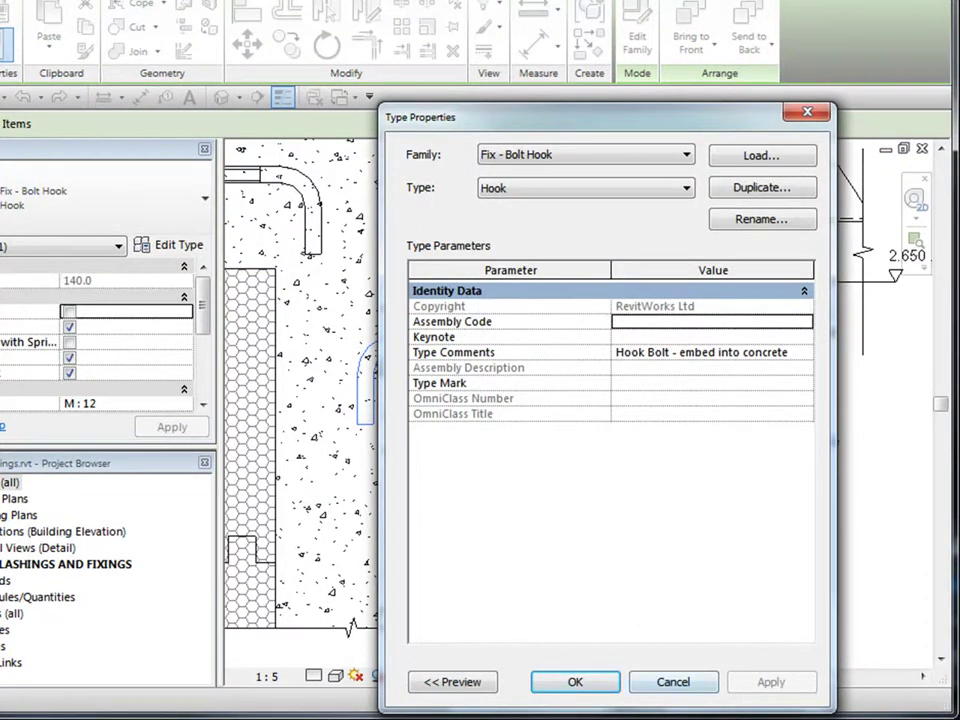
pyautogui.click(673, 682)
pyautogui.press('Escape')
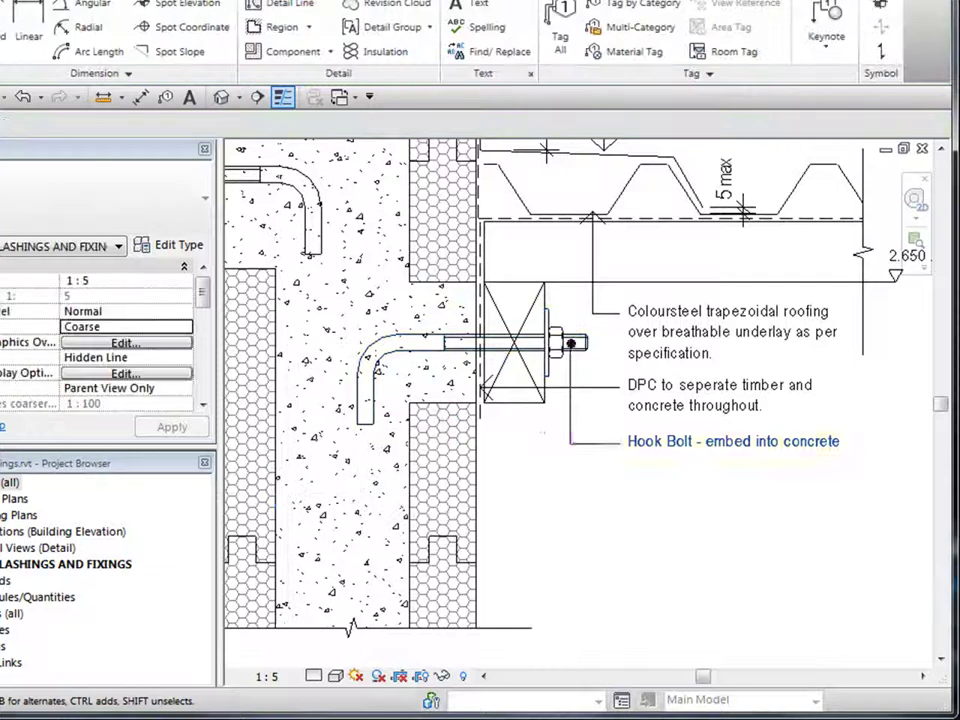
# - Set the Comments value of the hook bolt's tag to "as per engineers drawings"
pyautogui.click(700, 441)
pyautogui.click(735, 442)
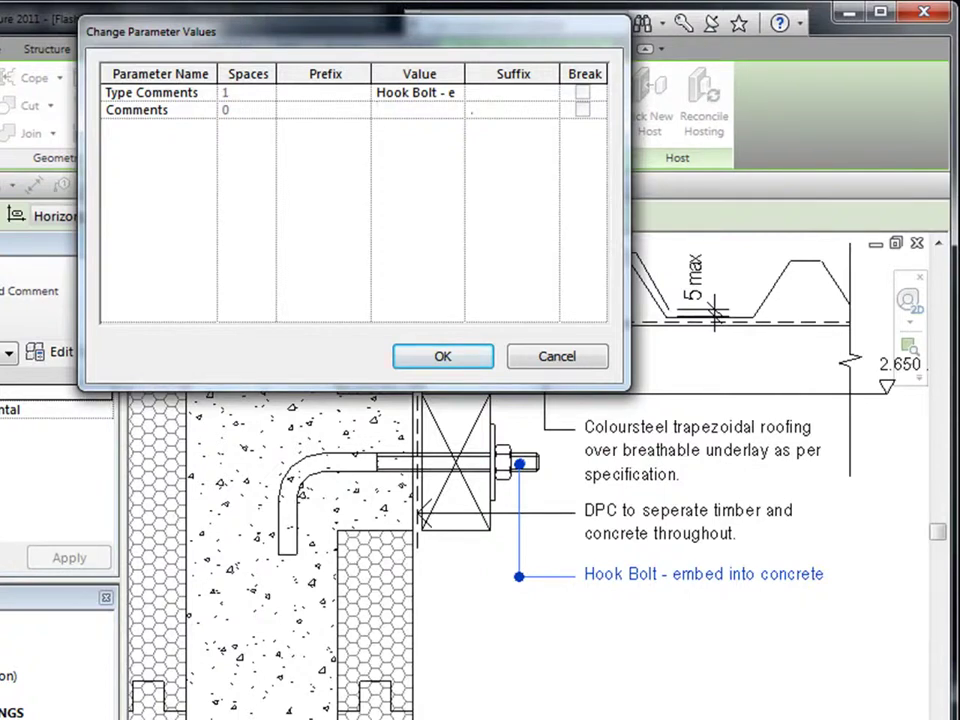
pyautogui.write('as p')
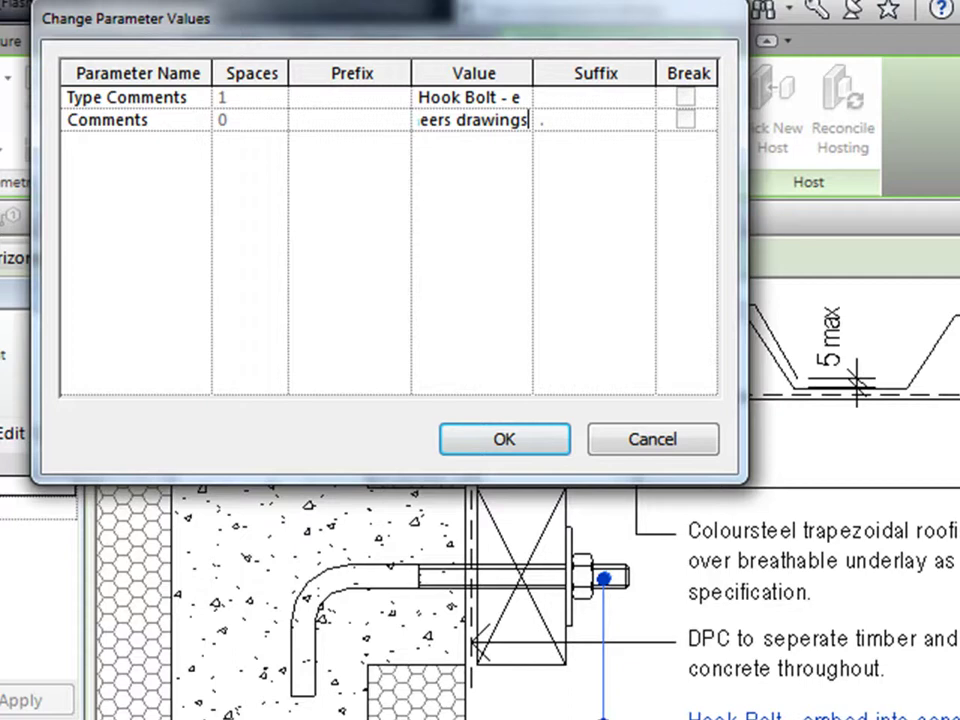
pyautogui.click(504, 439)
pyautogui.press('Escape')
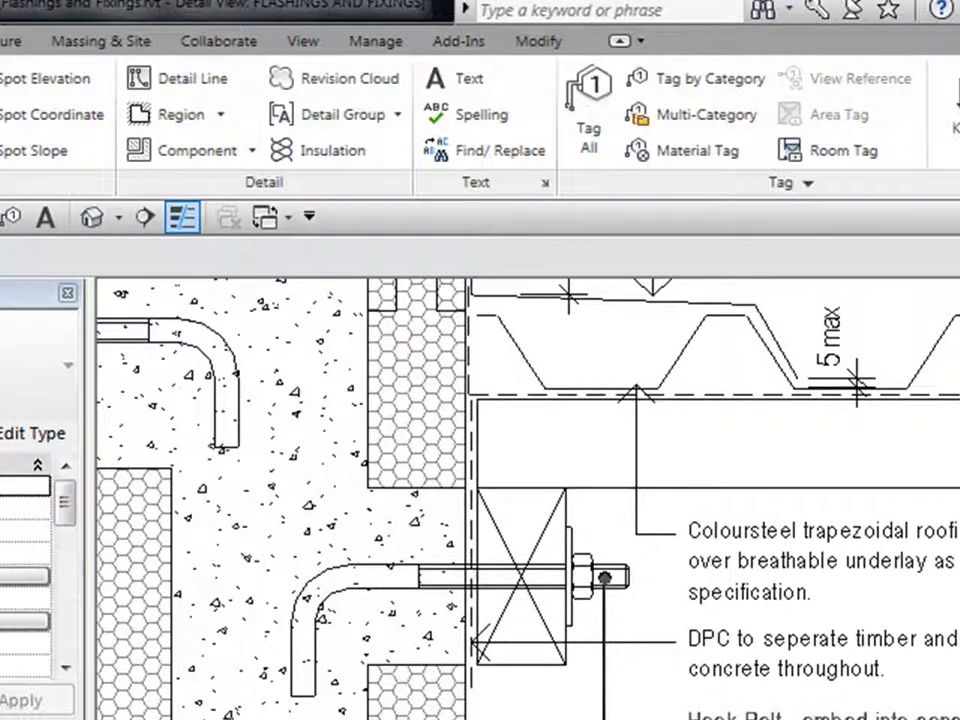
pyautogui.scroll(-2, 528, 499)
pyautogui.moveTo(528, 499); pyautogui.dragTo(623, 562, button='middle')
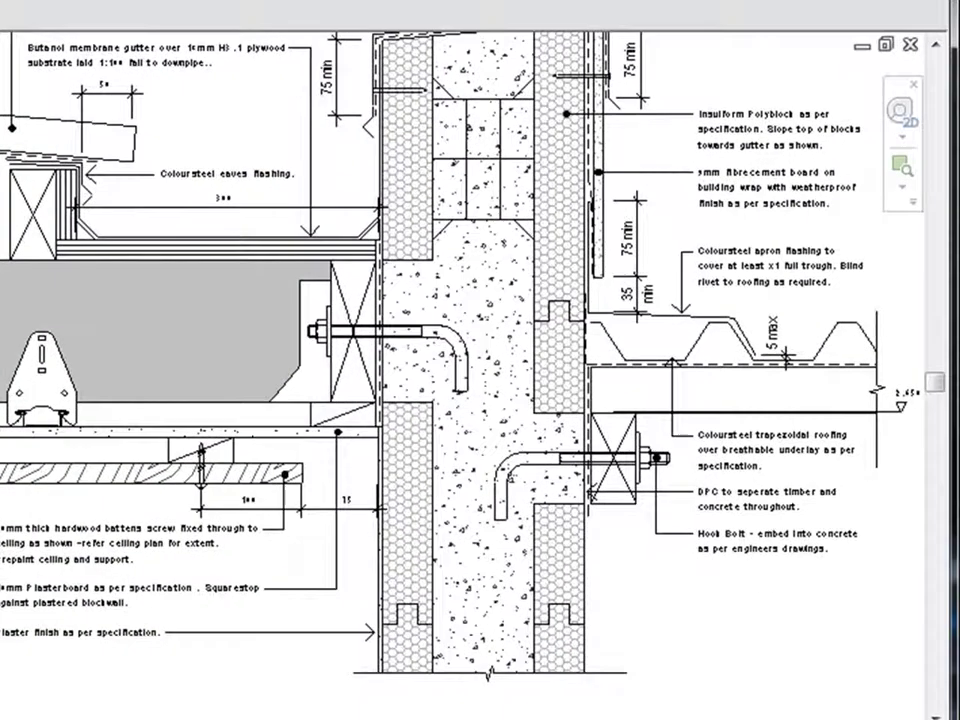
pyautogui.scroll(-3, 690, 530)
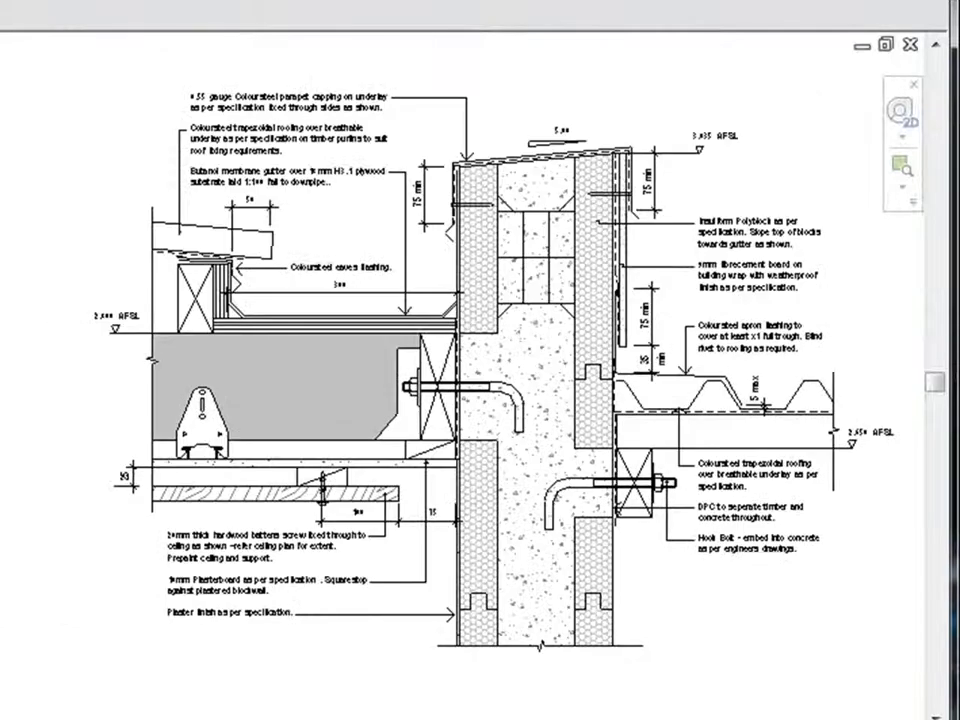
pyautogui.scroll(1, 729, 577)
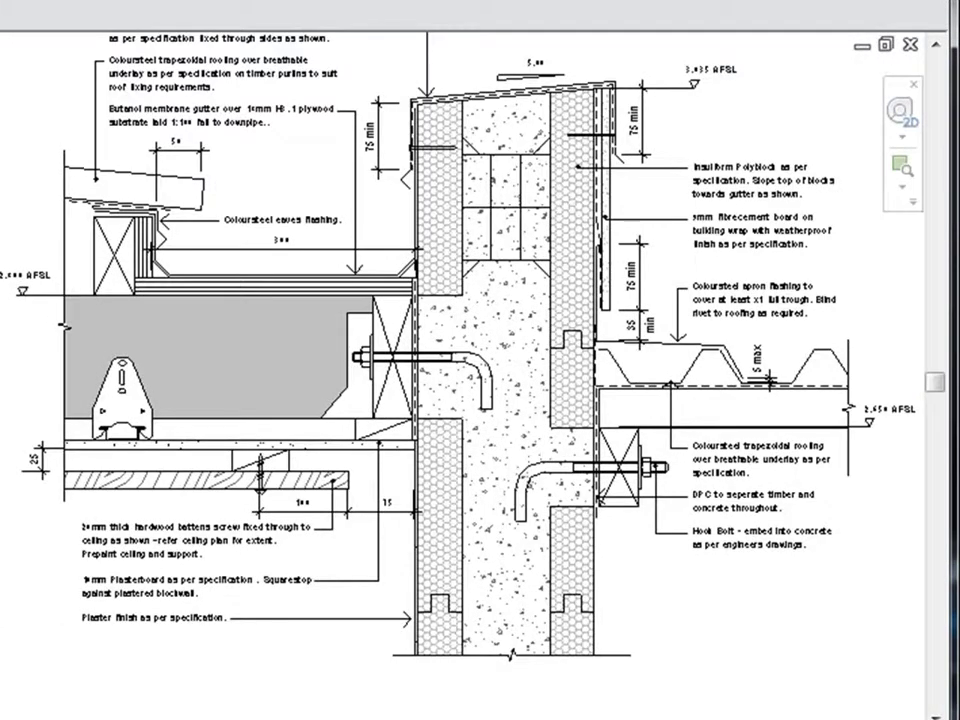